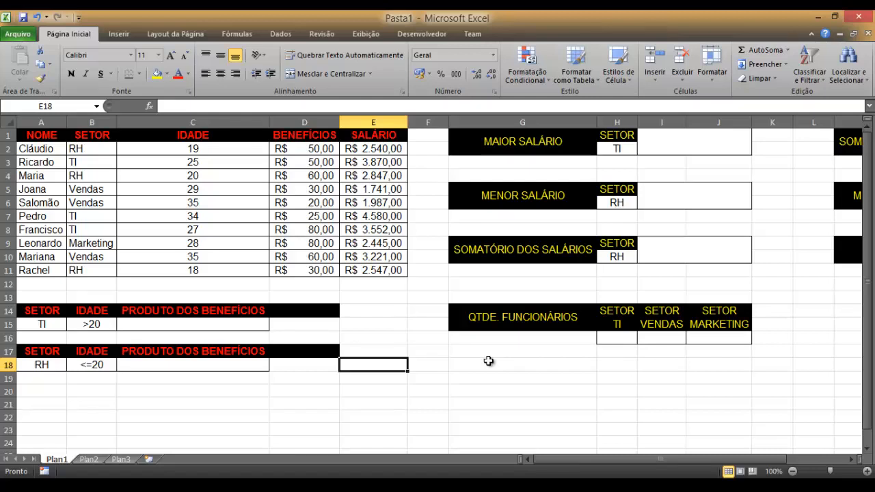
pyautogui.click(437, 305)
pyautogui.click(393, 297)
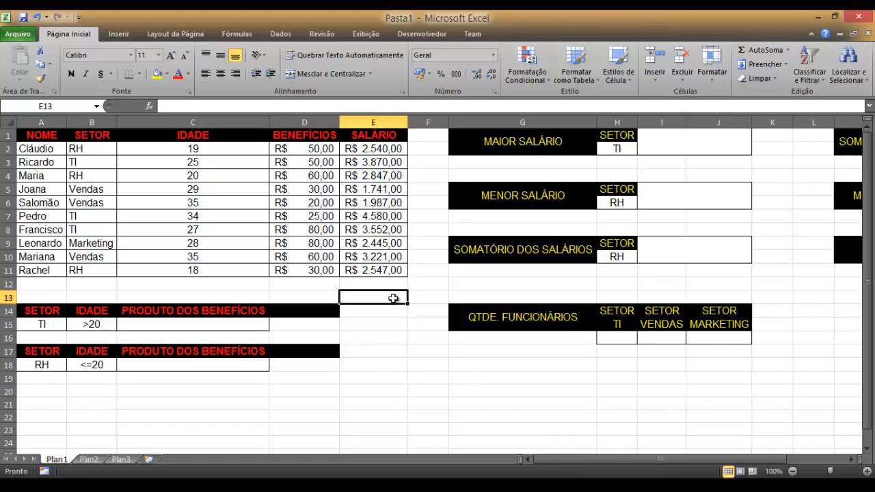
pyautogui.click(421, 313)
pyautogui.click(430, 324)
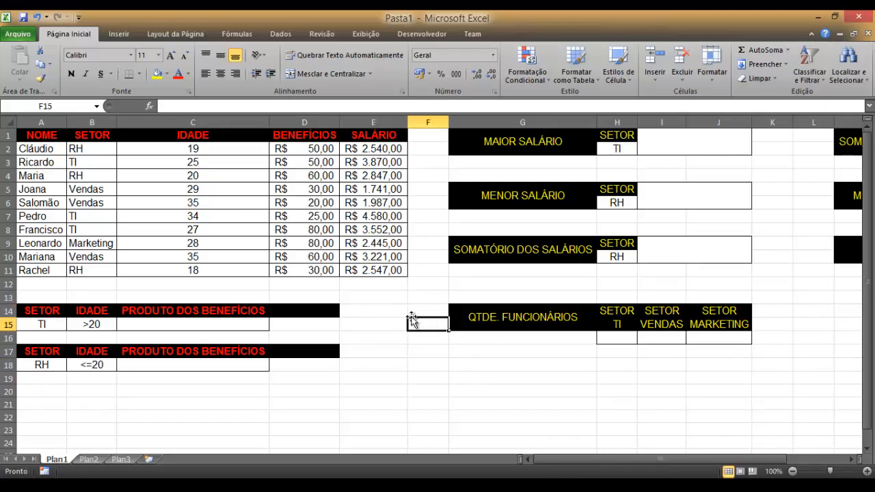
pyautogui.click(424, 311)
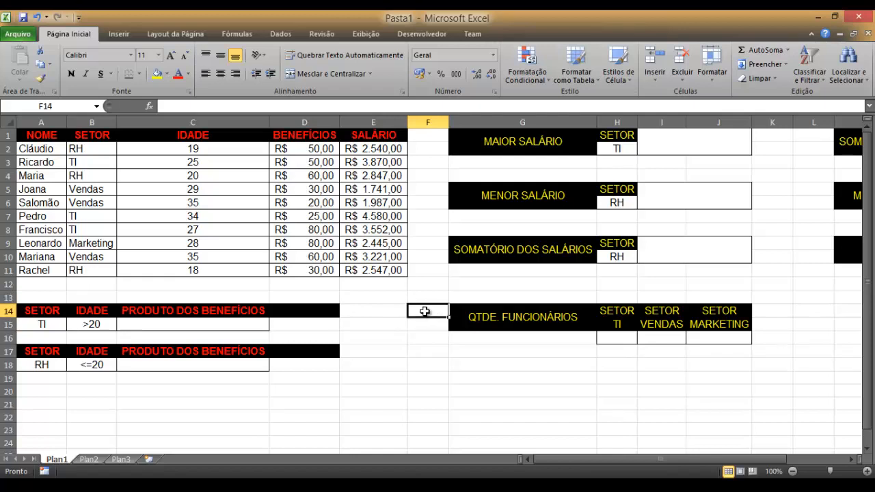
pyautogui.click(518, 295)
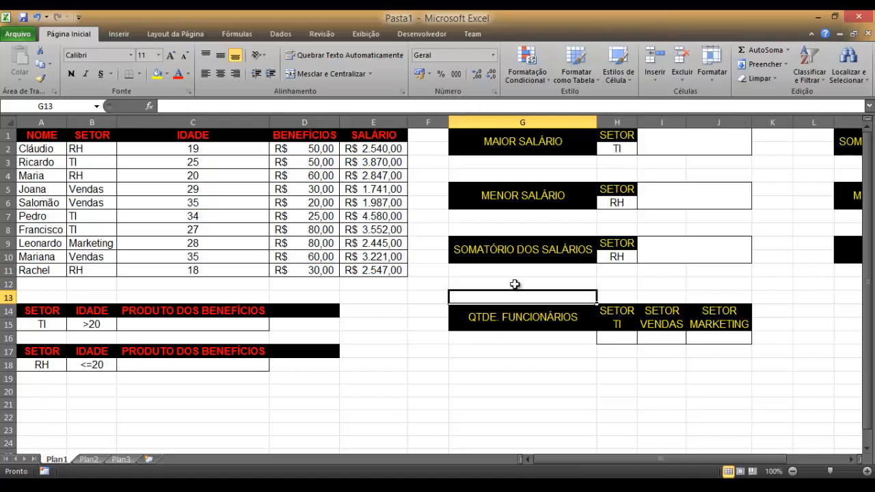
pyautogui.click(512, 283)
pyautogui.click(517, 271)
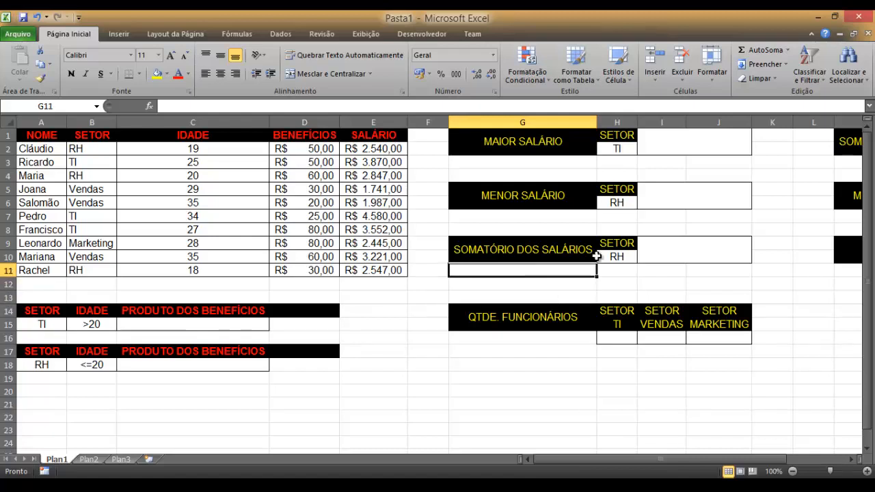
pyautogui.click(578, 142)
pyautogui.click(604, 135)
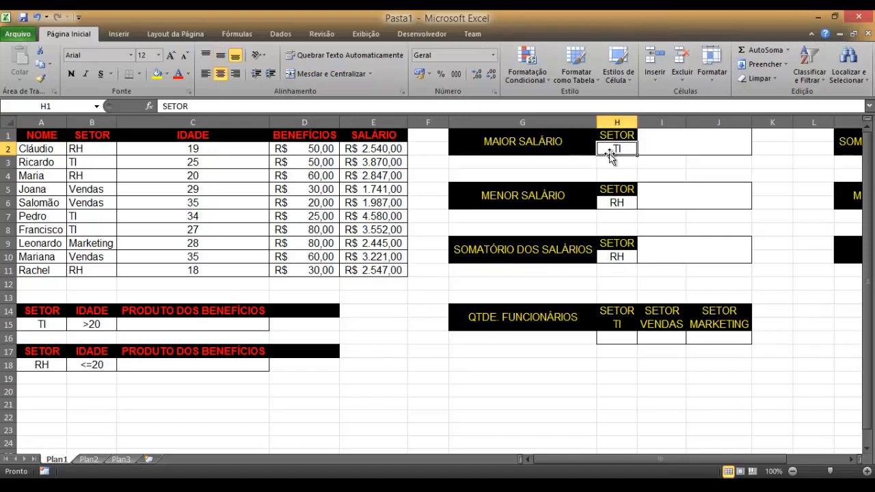
pyautogui.click(617, 150)
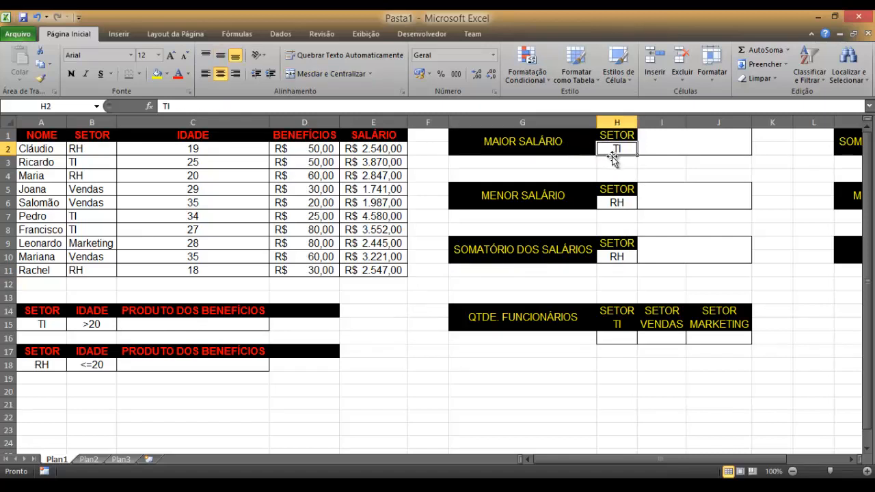
# Step: Calculate the highest overall salary in cell D23 with =MÁXIMO(E2:E11), and clear the cell again
pyautogui.click(322, 429)
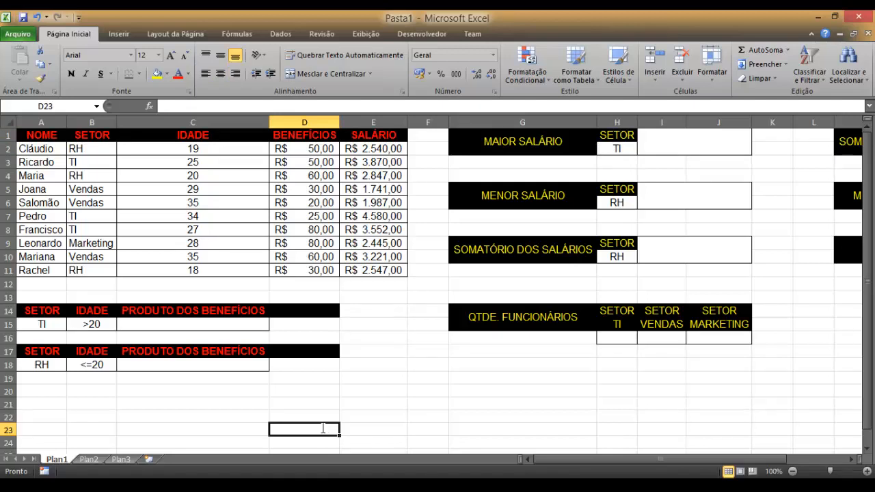
pyautogui.write('=máximo(')
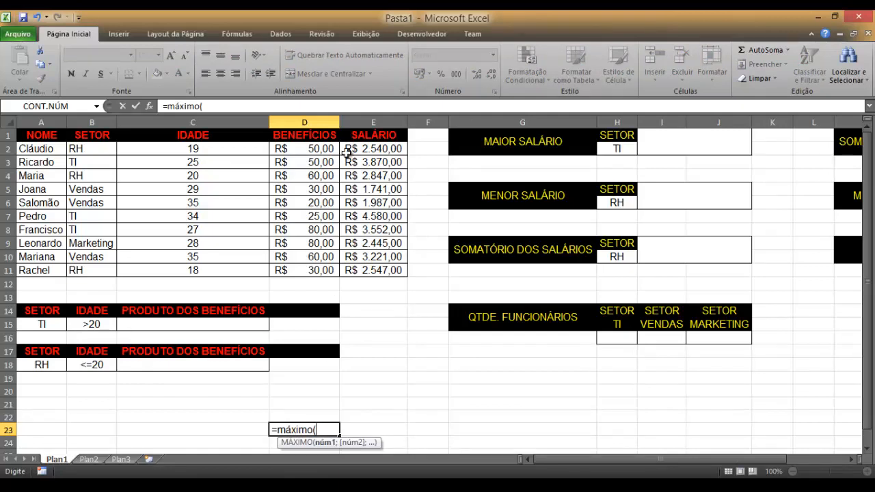
pyautogui.moveTo(362, 149); pyautogui.dragTo(370, 269)
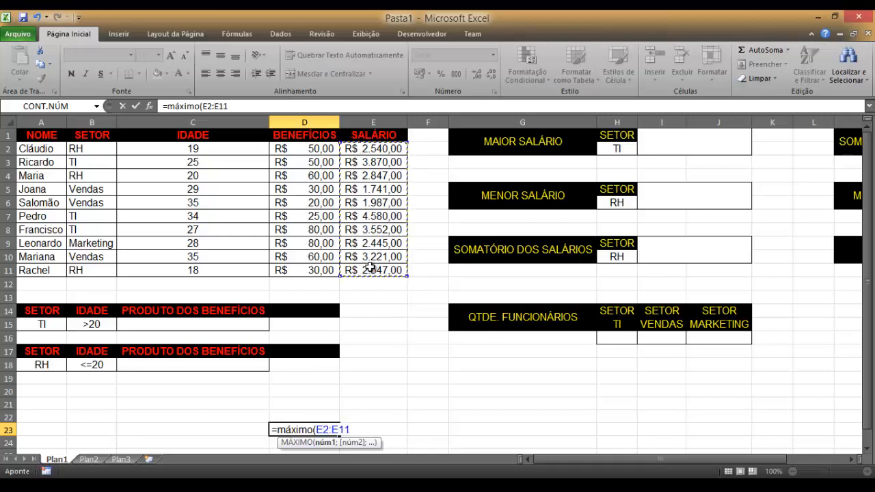
pyautogui.write(')')
pyautogui.press('Return')
pyautogui.press('Up')
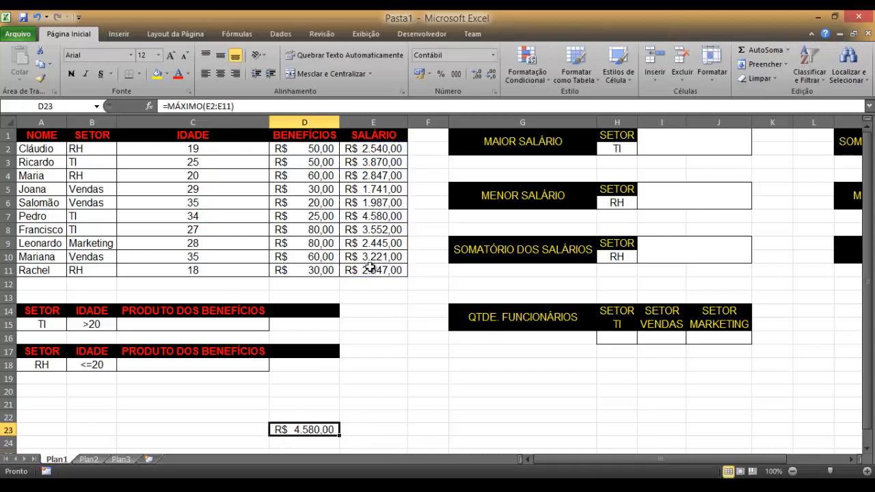
pyautogui.press('Delete')
pyautogui.press('Up')
pyautogui.press('Up')
pyautogui.press('Up')
pyautogui.press('Up')
pyautogui.press('Up')
pyautogui.press('Up')
pyautogui.press('Up')
pyautogui.press('Up')
pyautogui.press('Up')
pyautogui.press('Up')
pyautogui.press('Up')
pyautogui.press('Up')
pyautogui.press('Up')
pyautogui.press('Up')
pyautogui.press('Up')
pyautogui.press('Up')
pyautogui.press('Up')
pyautogui.press('Up')
pyautogui.press('Up')
pyautogui.press('Up')
pyautogui.press('Up')
pyautogui.press('Up')
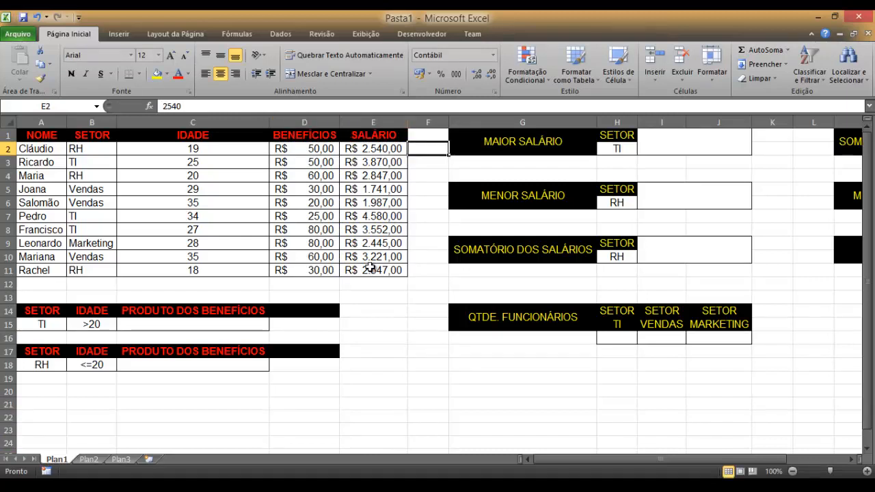
pyautogui.press('Right')
pyautogui.press('Right')
pyautogui.press('Right')
pyautogui.press('Right')
pyautogui.press('Right')
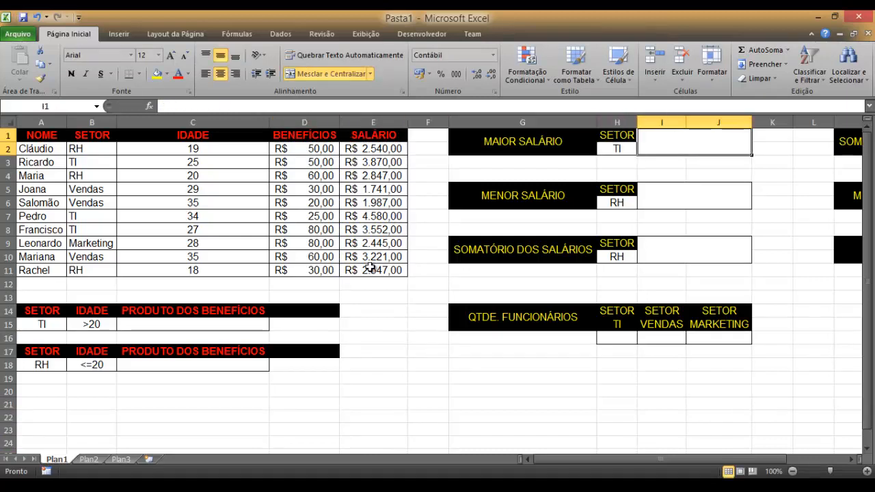
pyautogui.write('=bdmá')
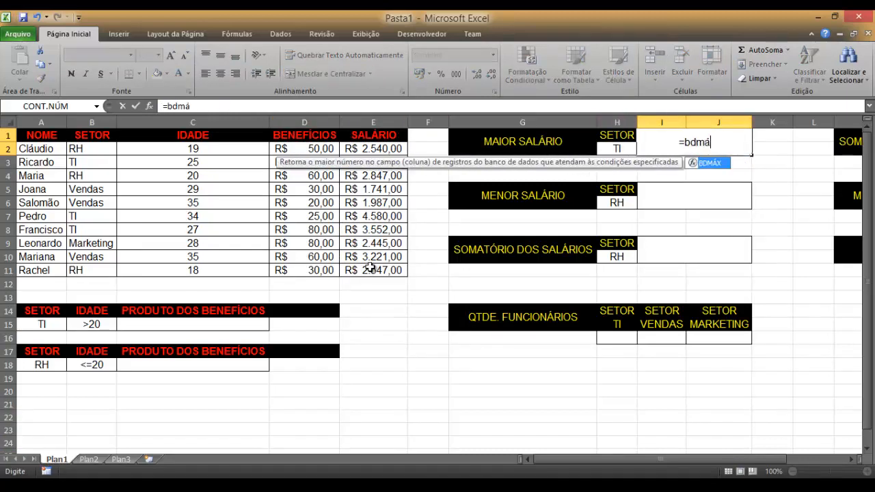
pyautogui.write('x(')
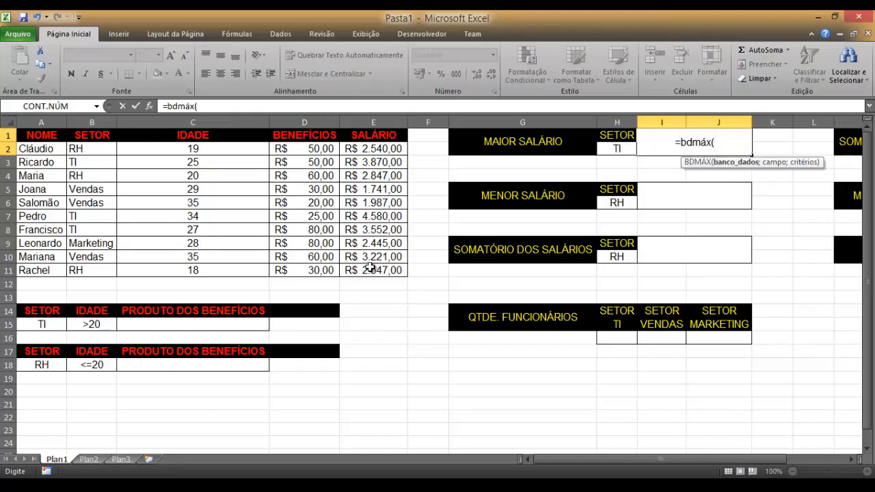
pyautogui.press('BackSpace')
pyautogui.press('BackSpace')
pyautogui.press('BackSpace')
pyautogui.press('BackSpace')
pyautogui.press('BackSpace')
pyautogui.press('BackSpace')
pyautogui.press('BackSpace')
pyautogui.press('Return')
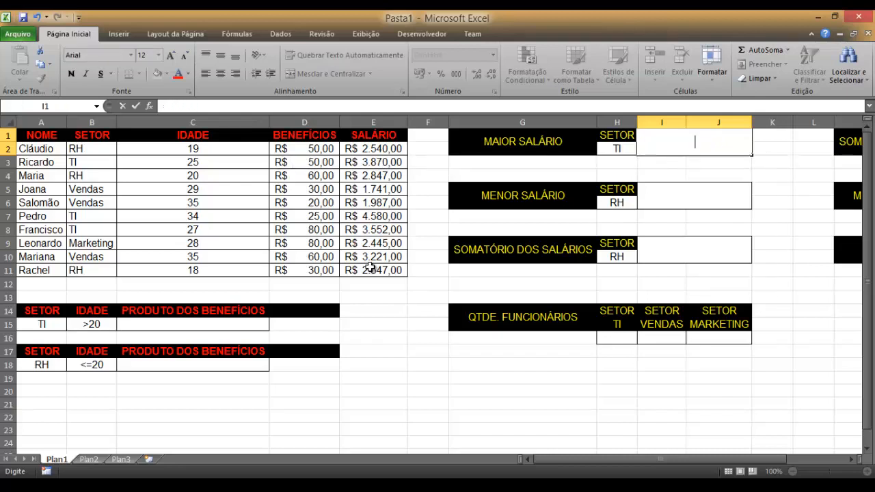
pyautogui.press('Up')
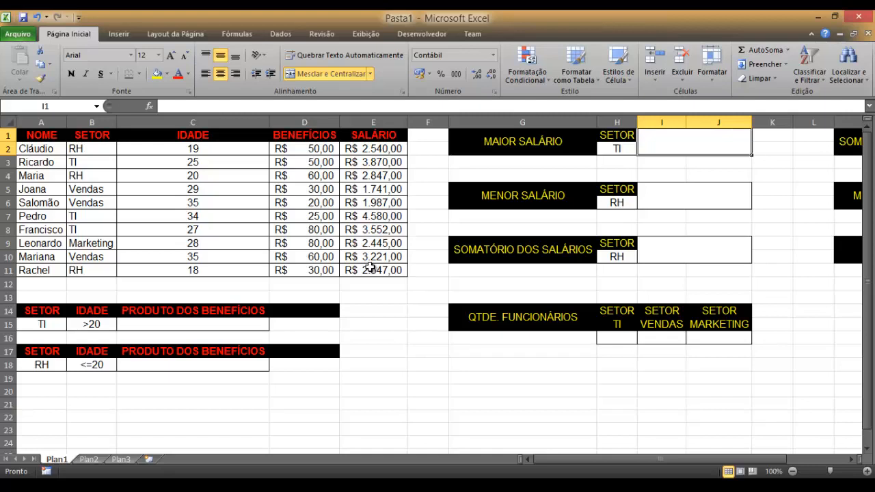
# Step: Name the whole employee table A1:E11, including its header row, BaseDeDados
pyautogui.press('Left')
pyautogui.press('Left')
pyautogui.press('Home')
pyautogui.press('Up')
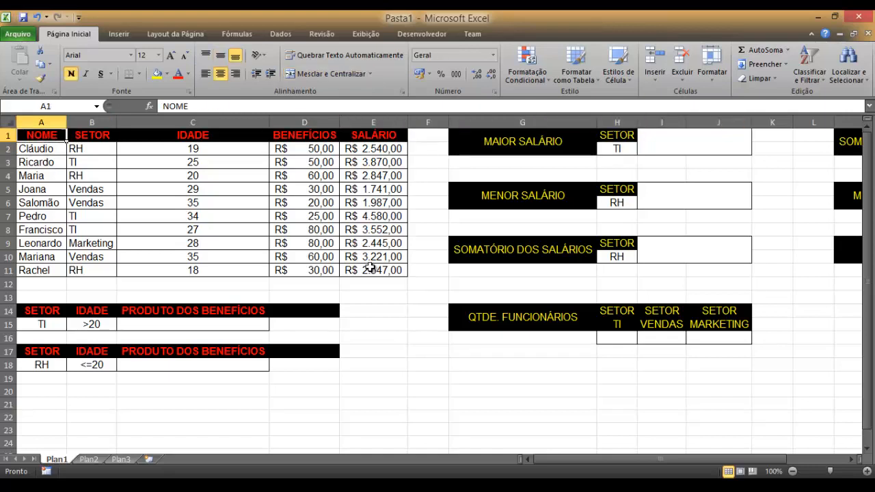
pyautogui.hotkey('shift', 'Down')
pyautogui.hotkey('shift', 'Down')
pyautogui.hotkey('shift', 'Down')
pyautogui.hotkey('shift', 'Down')
pyautogui.hotkey('shift', 'Down')
pyautogui.hotkey('shift', 'Down')
pyautogui.hotkey('shift', 'Down')
pyautogui.hotkey('shift', 'Down')
pyautogui.hotkey('shift', 'Down')
pyautogui.hotkey('shift', 'Down')
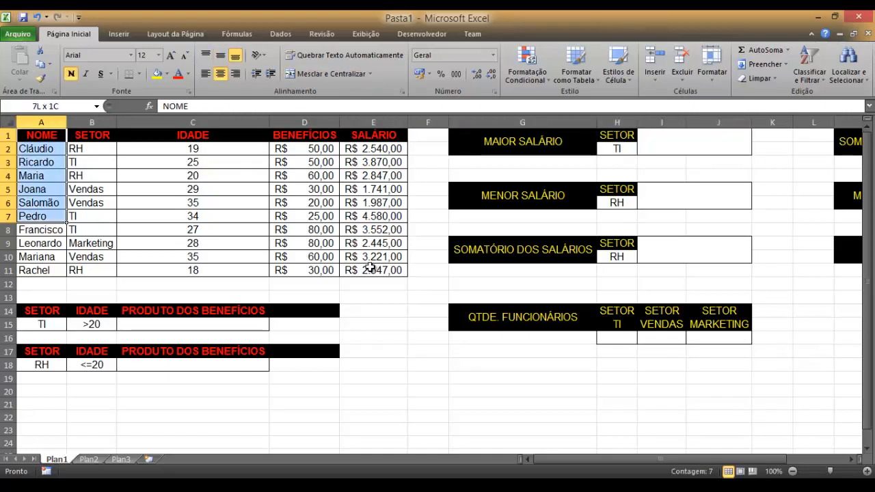
pyautogui.hotkey('shift', 'Right')
pyautogui.hotkey('shift', 'Right')
pyautogui.hotkey('shift', 'Right')
pyautogui.hotkey('shift', 'Right')
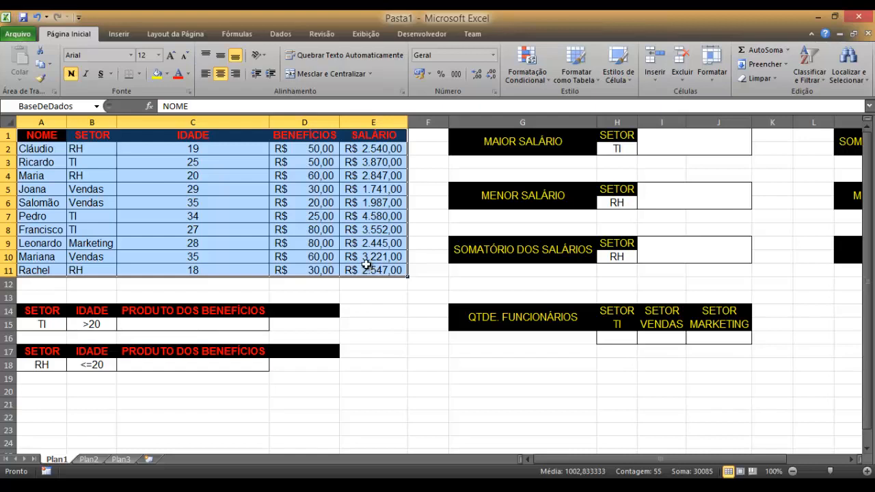
pyautogui.click(80, 106)
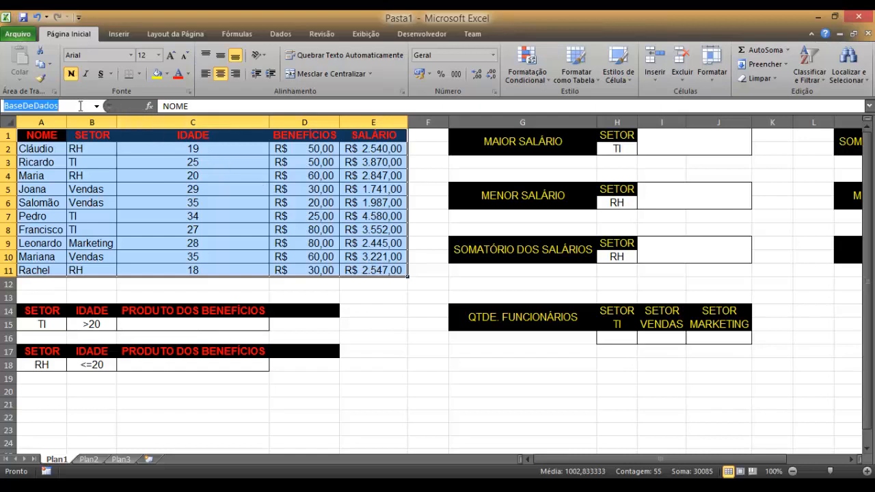
pyautogui.write('BaseDeD')
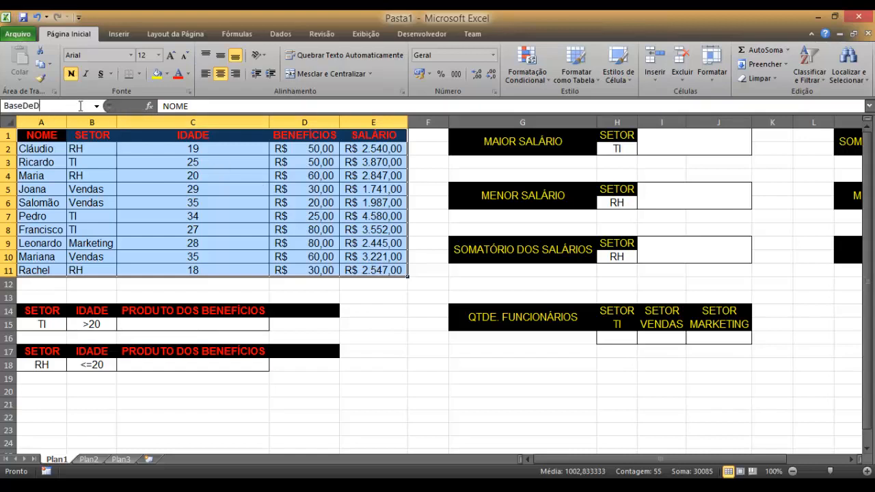
pyautogui.write('ados')
pyautogui.press('Return')
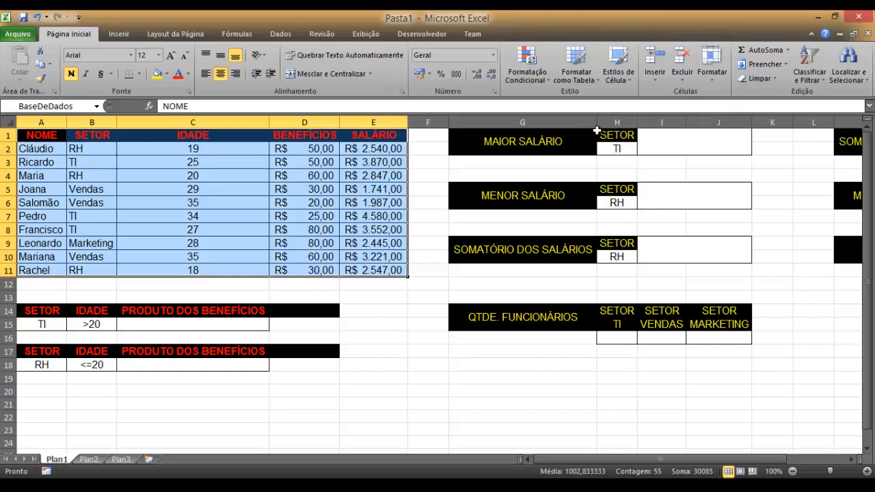
pyautogui.click(664, 141)
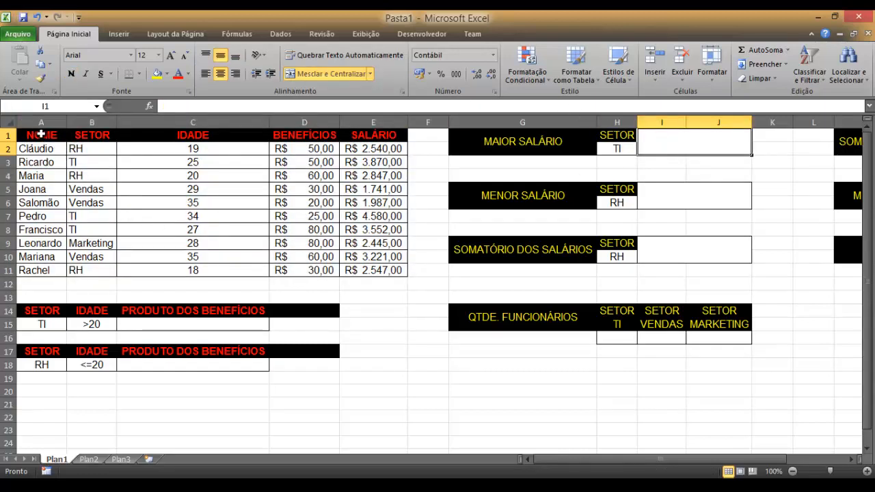
pyautogui.moveTo(41, 134); pyautogui.dragTo(365, 280)
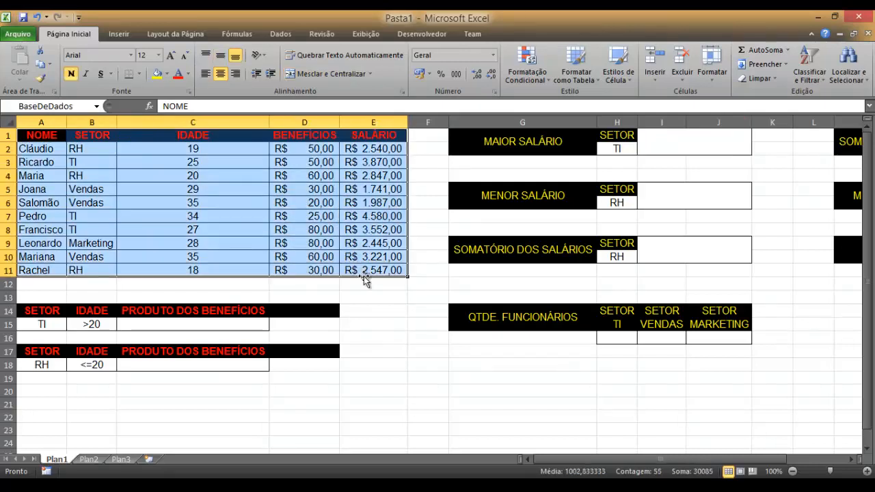
# Step: Enter =BDMÁX(BaseDeDados;E1;H1:H2) in the MAIOR SALÁRIO result cell I1 to get the TI sector's highest salary
pyautogui.click(683, 151)
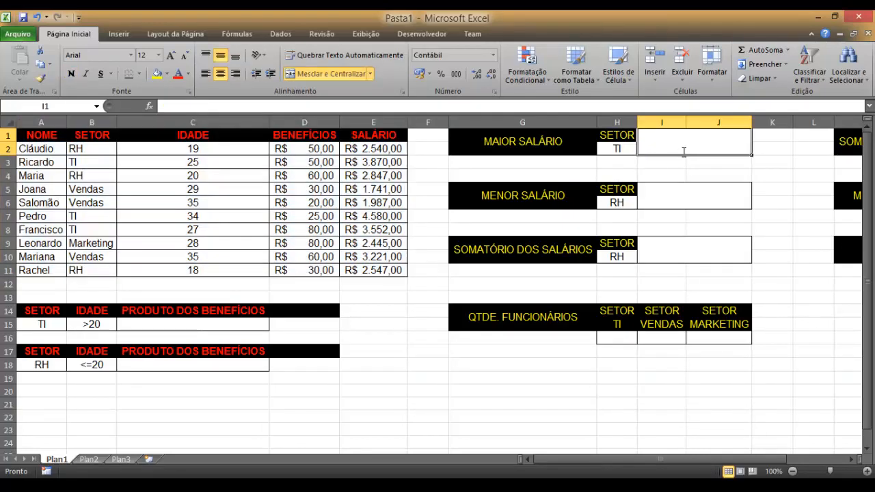
pyautogui.write('=BD')
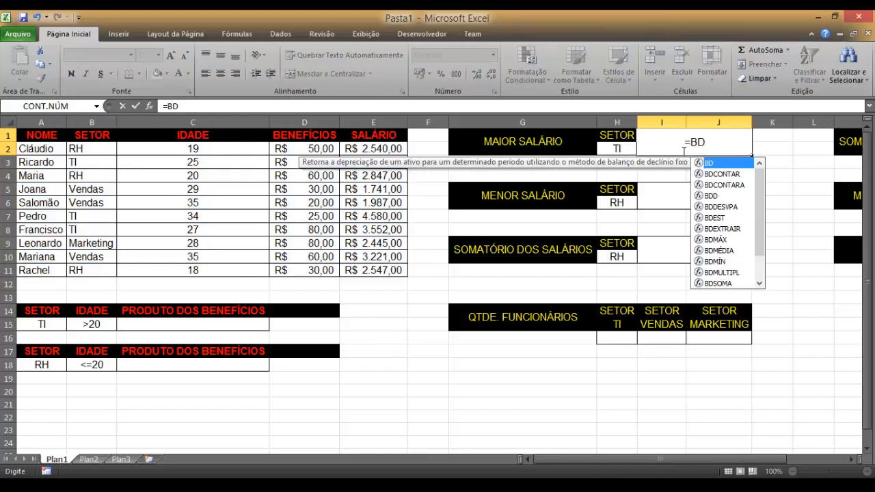
pyautogui.write('MÁX(B')
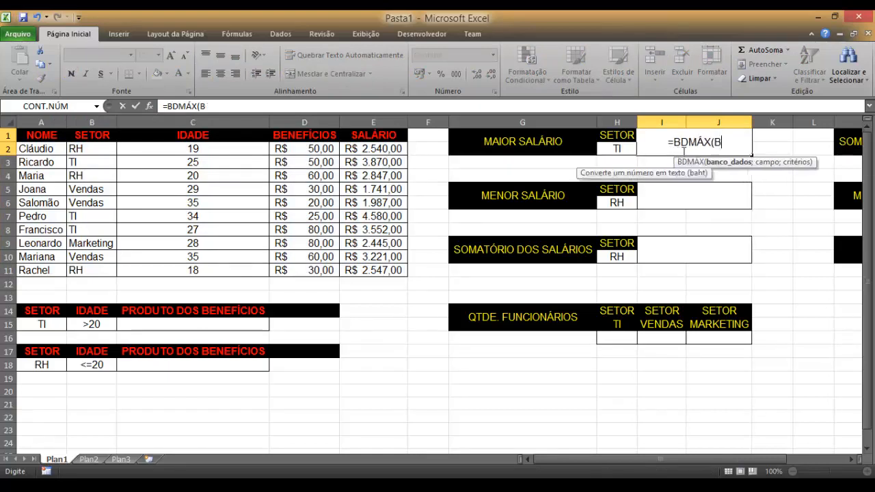
pyautogui.write('ASE')
pyautogui.press('Tab')
pyautogui.write(';')
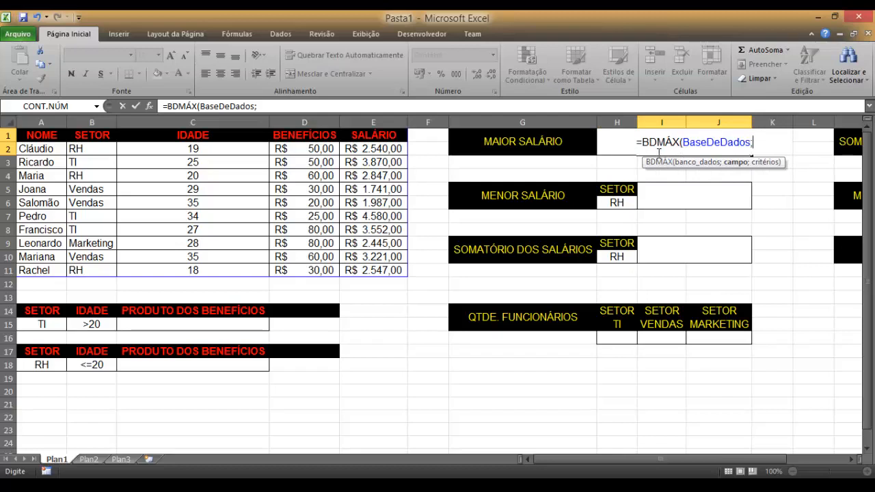
pyautogui.click(383, 136)
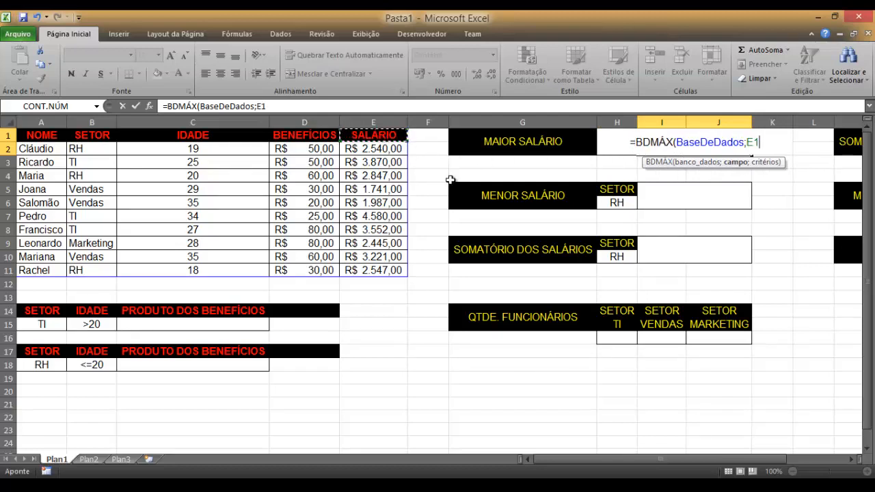
pyautogui.write(';')
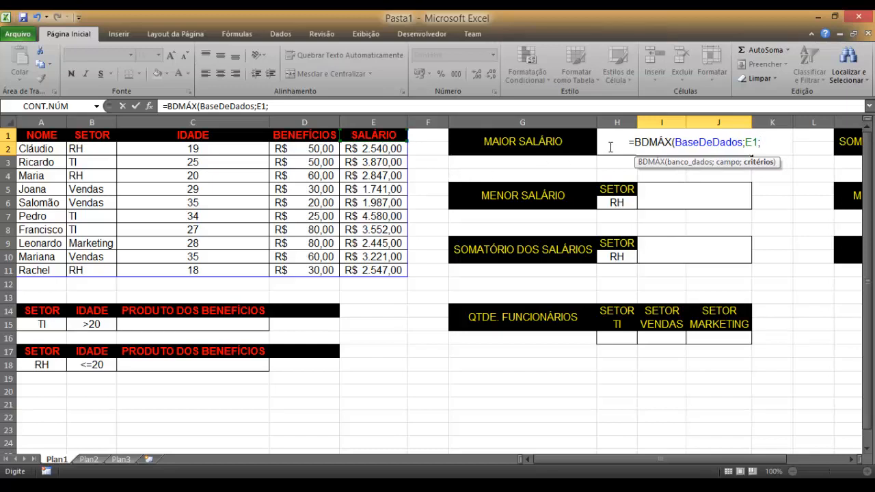
pyautogui.write('H1')
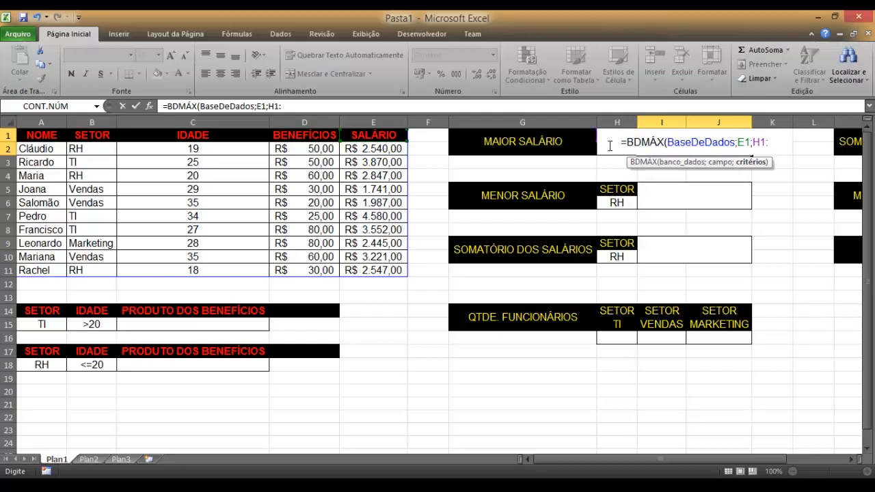
pyautogui.write(':H2)')
pyautogui.press('Return')
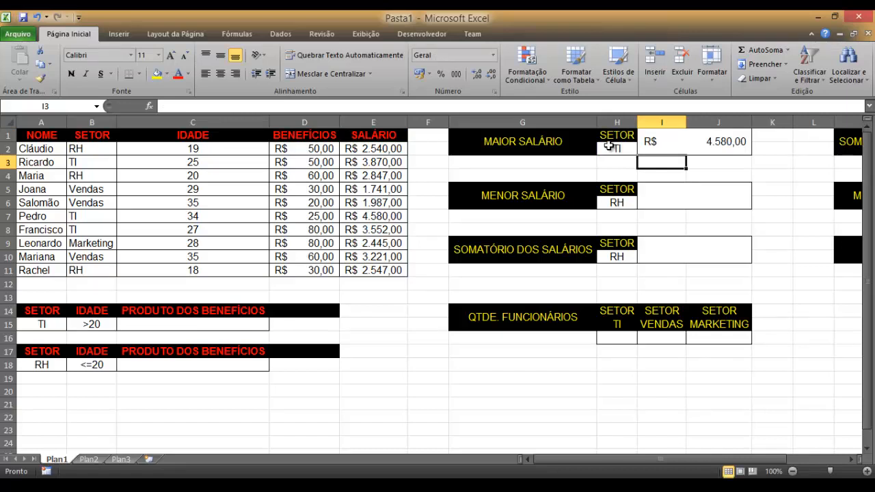
# Step: Enter =BDMÍN(BaseDeDados;E1;H5:H6) in the MENOR SALÁRIO result cell I5 to get the RH sector's lowest salary
pyautogui.press('Down')
pyautogui.press('Down')
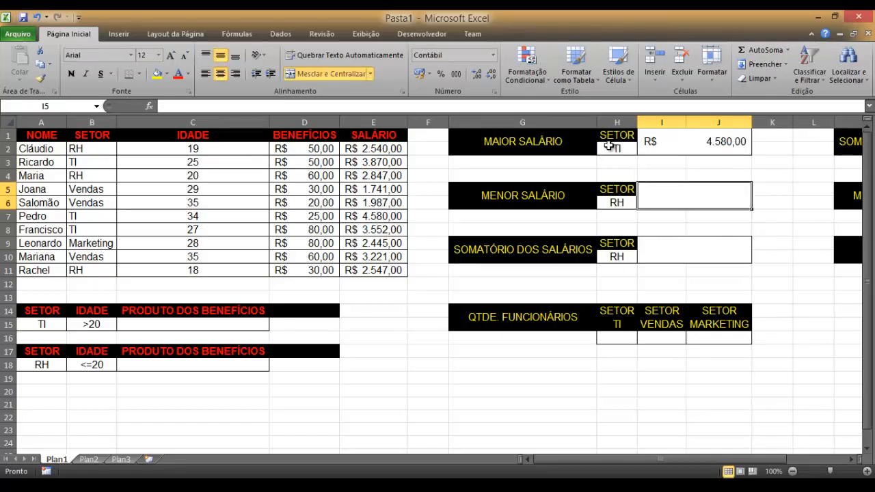
pyautogui.write('=')
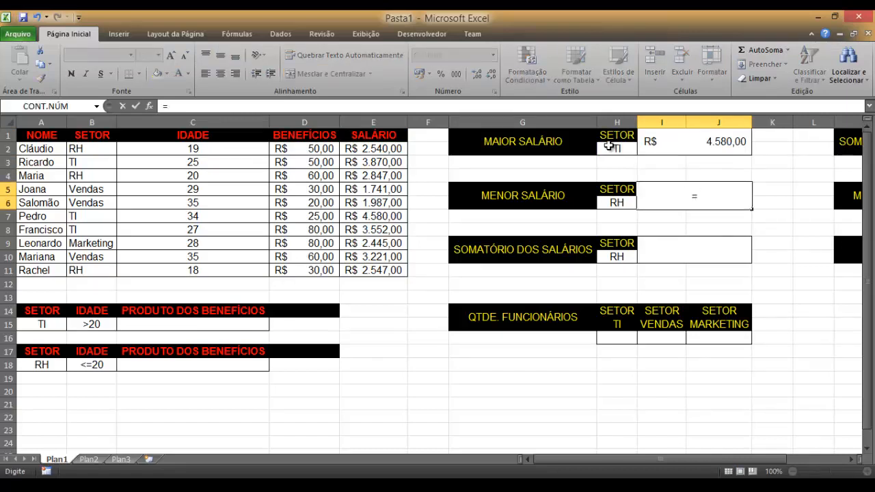
pyautogui.write('BDMÍN')
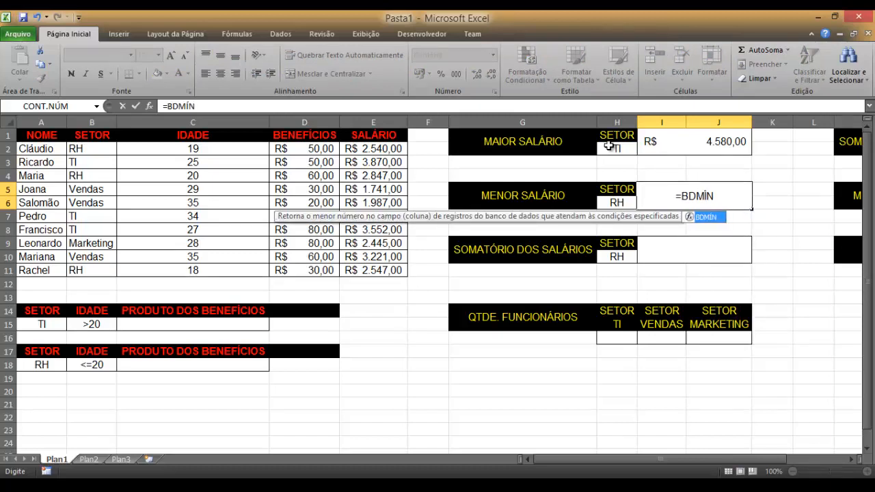
pyautogui.write('(BAS')
pyautogui.press('Tab')
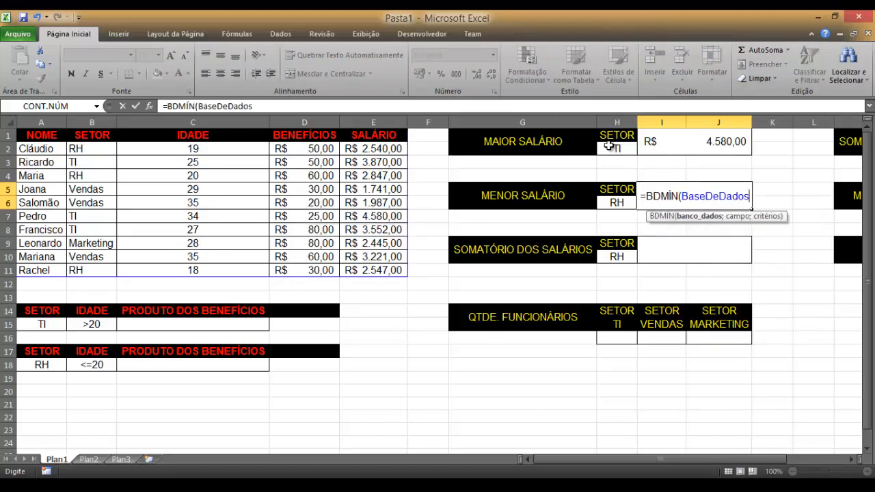
pyautogui.write(';')
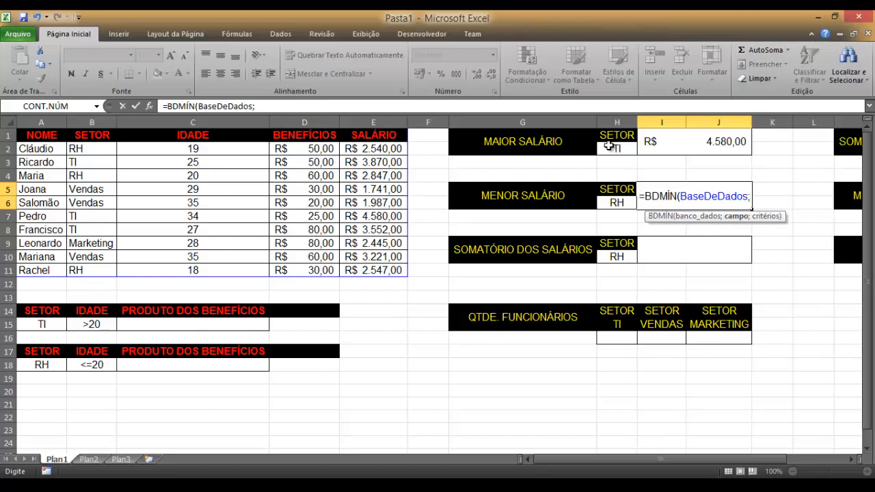
pyautogui.write('E1;')
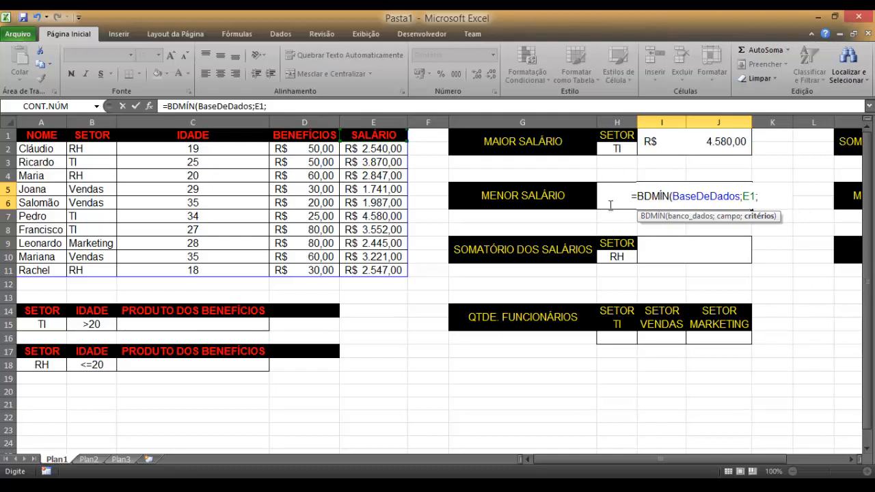
pyautogui.write('H5:')
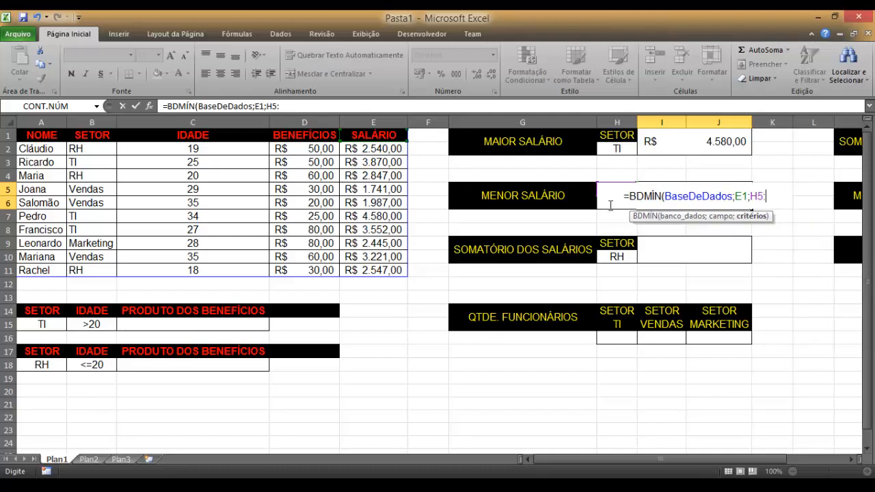
pyautogui.write('H6)')
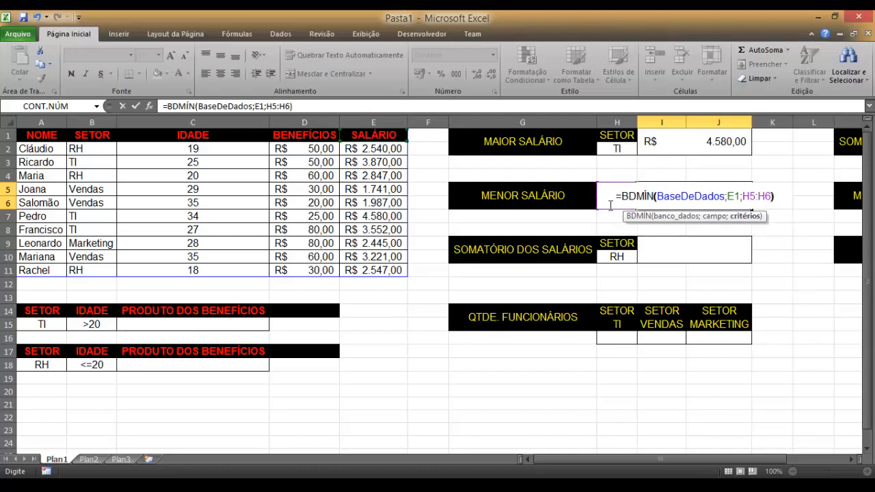
pyautogui.press('Return')
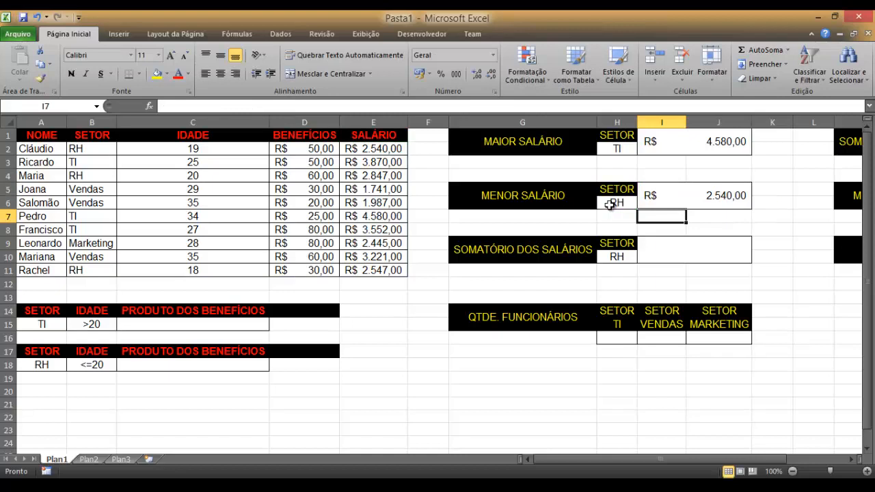
pyautogui.press('Down')
pyautogui.press('Down')
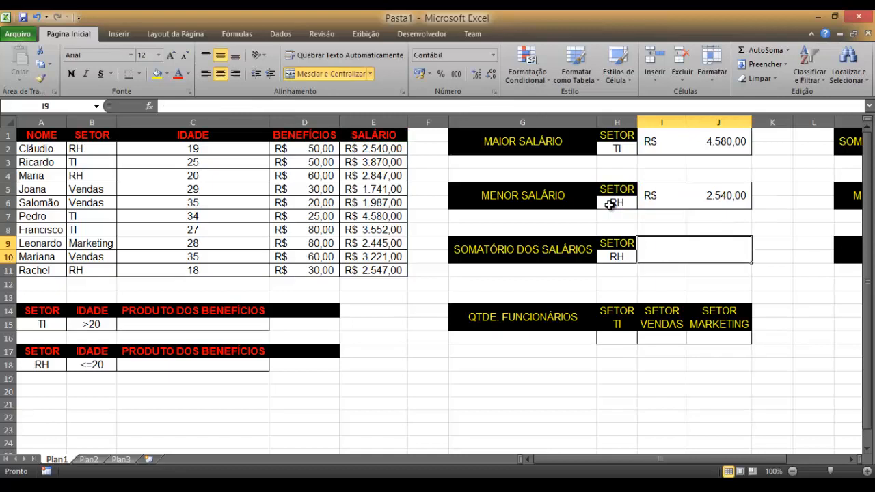
pyautogui.press('Left')
pyautogui.press('Down')
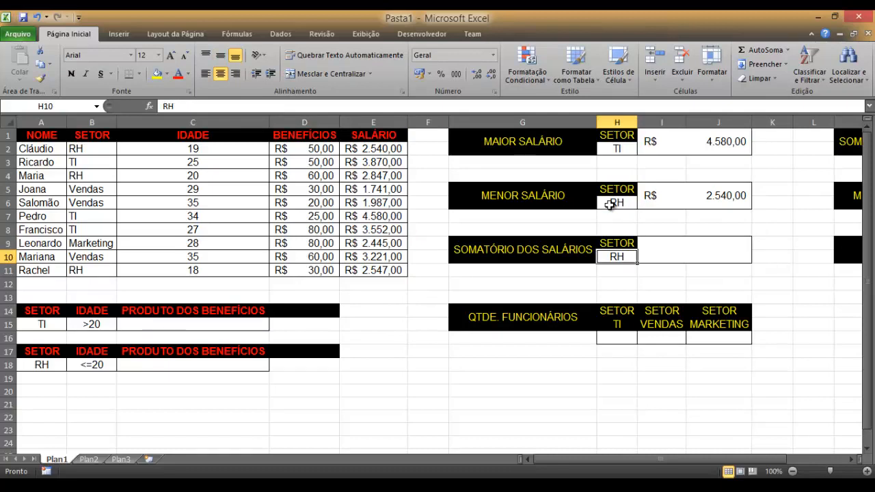
pyautogui.press('Down')
pyautogui.press('Down')
pyautogui.press('Down')
pyautogui.press('Down')
pyautogui.press('Down')
pyautogui.press('Down')
pyautogui.press('Down')
pyautogui.press('Down')
pyautogui.press('Down')
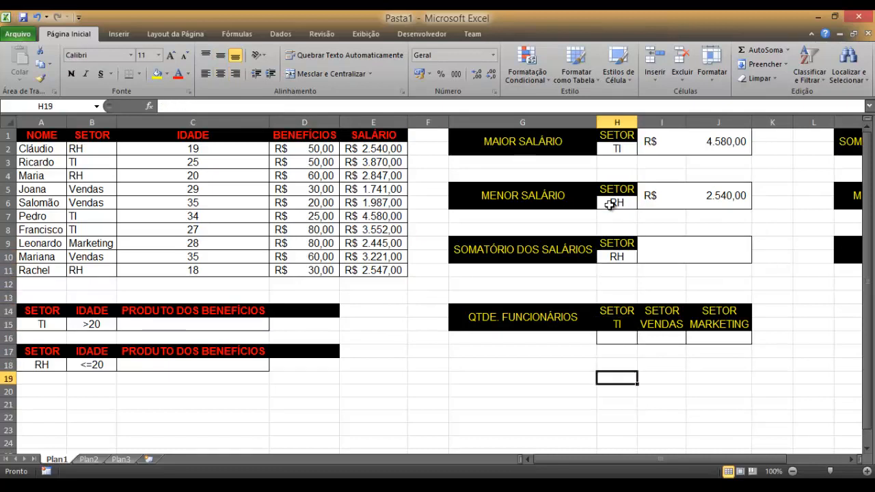
pyautogui.write('=SOMA(')
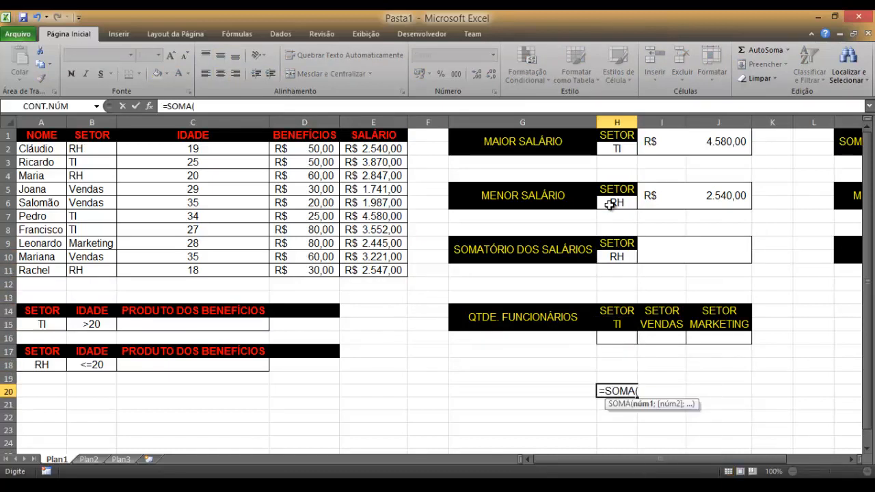
pyautogui.press('BackSpace')
pyautogui.press('BackSpace')
pyautogui.press('BackSpace')
pyautogui.press('BackSpace')
pyautogui.press('BackSpace')
pyautogui.press('Escape')
pyautogui.press('Up')
pyautogui.press('Up')
pyautogui.press('Up')
pyautogui.press('Up')
pyautogui.press('Up')
pyautogui.press('Up')
pyautogui.press('Up')
pyautogui.press('Up')
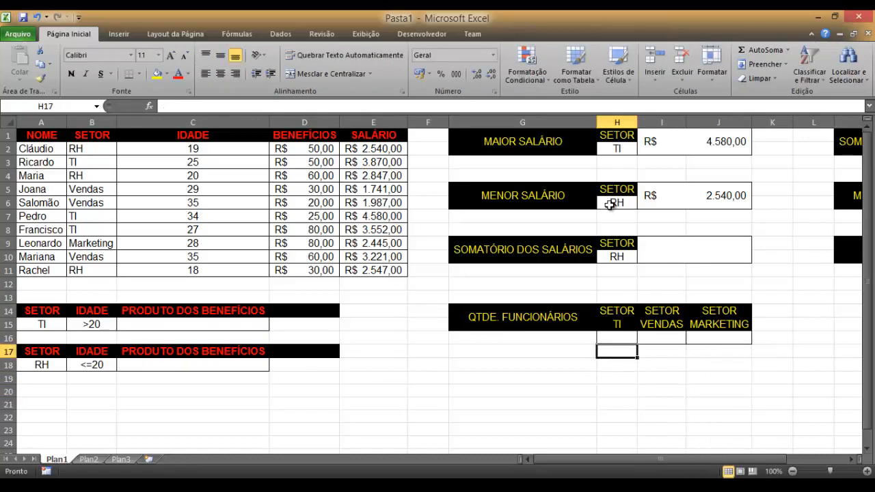
# Step: Enter =BDMÁX(BaseDeDados;E1;H9:H10) in the SOMATÓRIO DOS SALÁRIOS result cell I9 for the RH sector
pyautogui.press('Up')
pyautogui.press('Up')
pyautogui.press('Right')
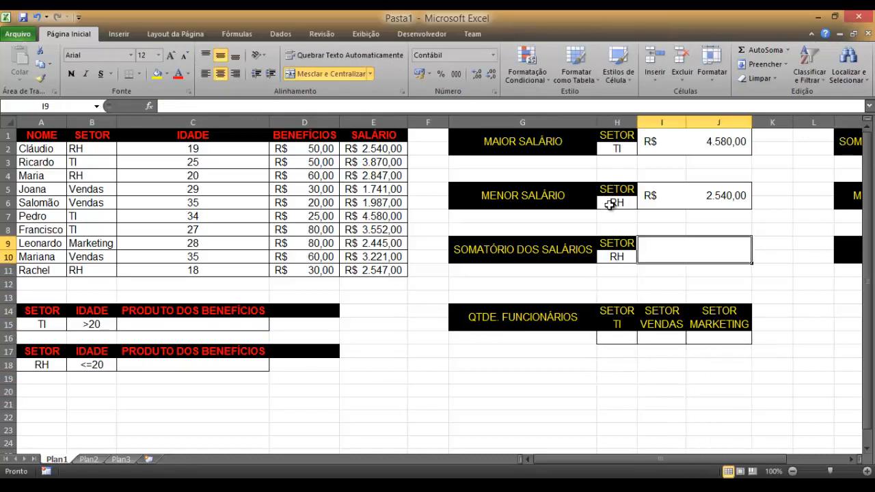
pyautogui.write('=BDM')
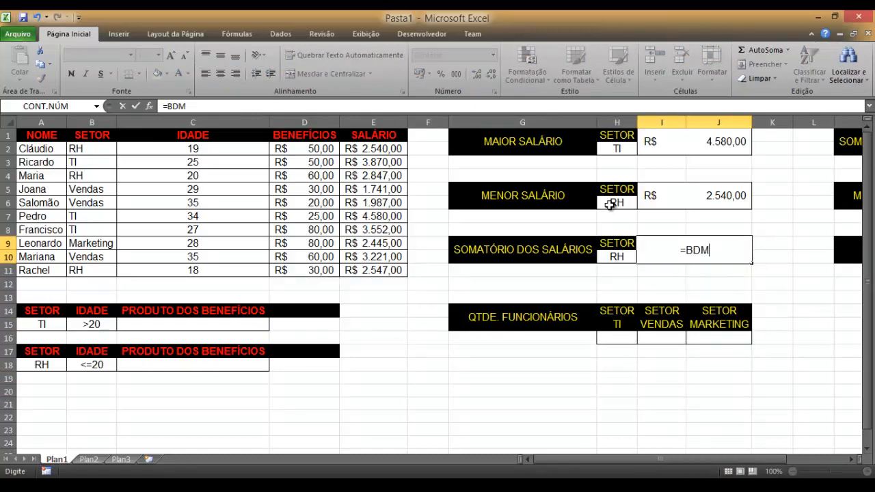
pyautogui.write('ÁX(BaseDeDados;')
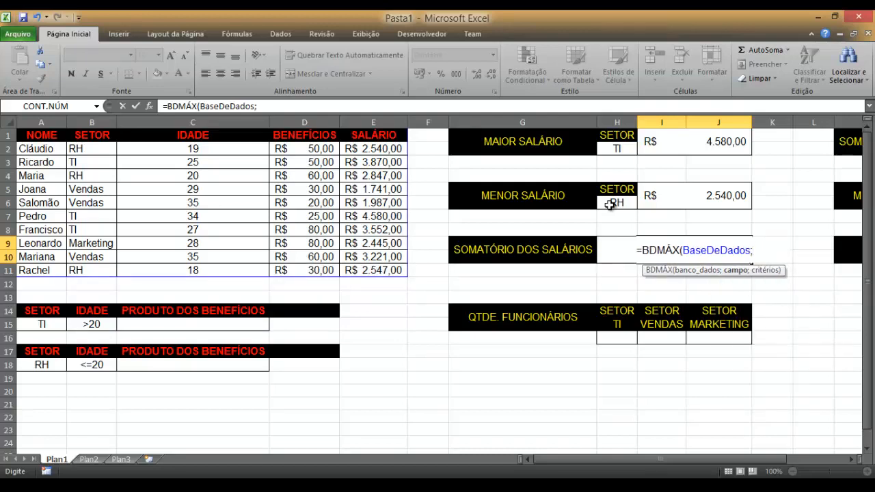
pyautogui.write('E1')
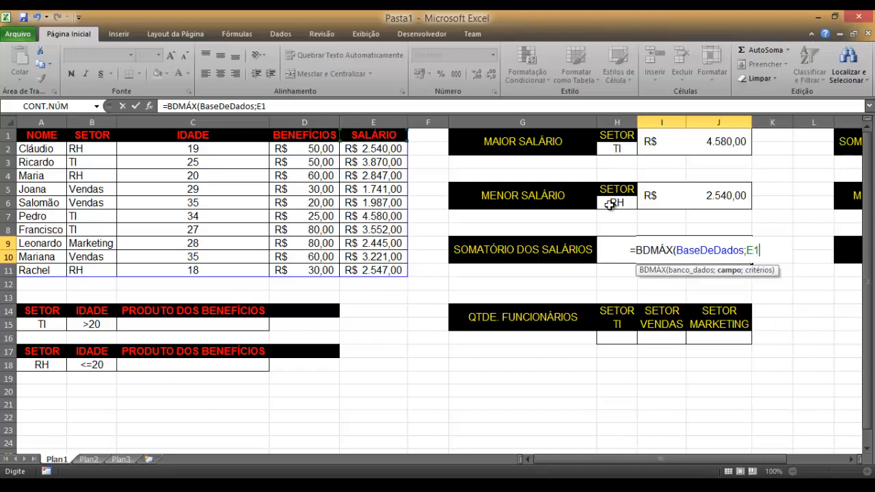
pyautogui.write(';')
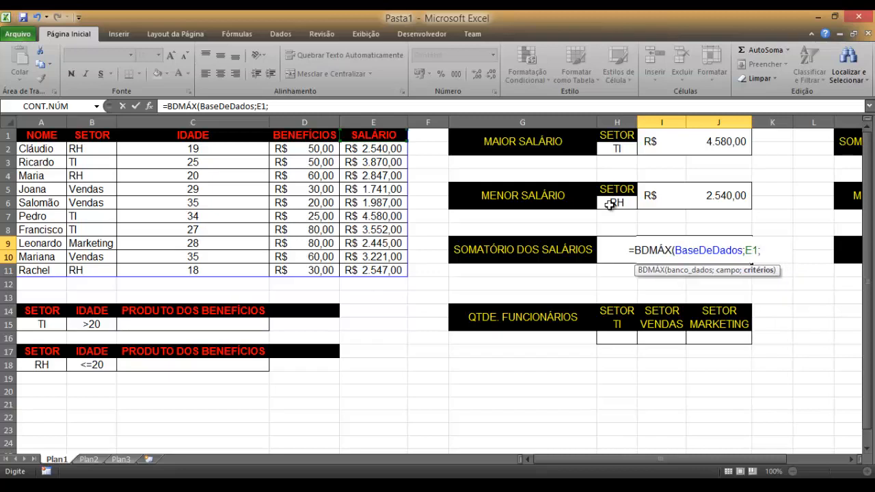
pyautogui.write('H9:')
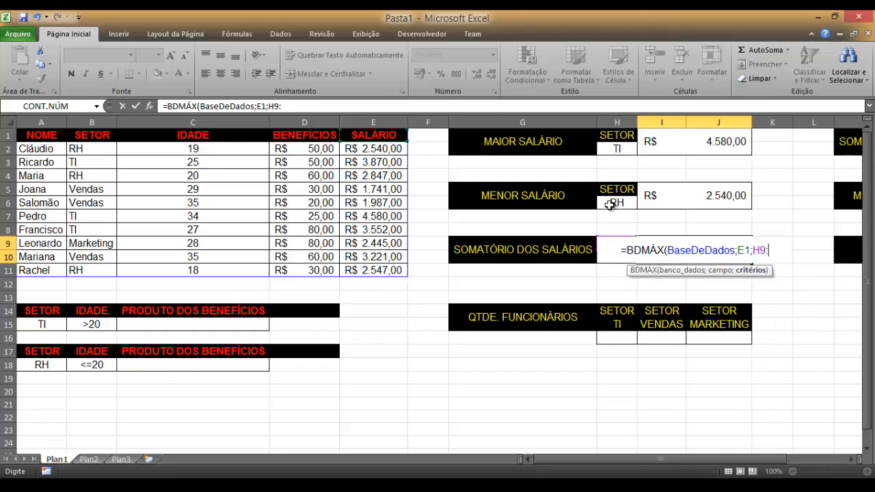
pyautogui.write('H10')
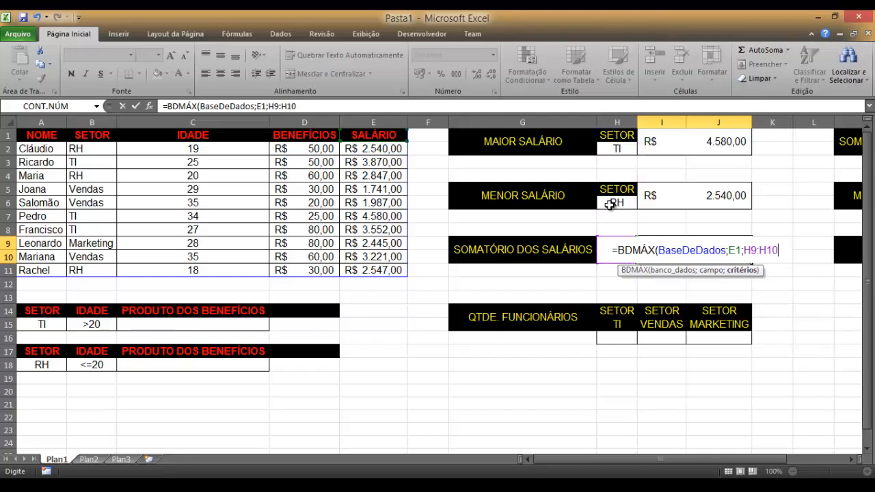
pyautogui.write(')')
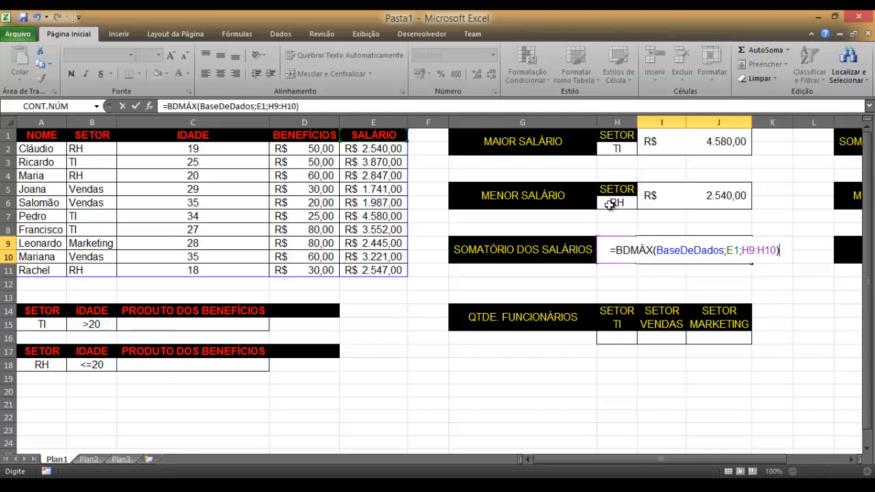
pyautogui.press('Return')
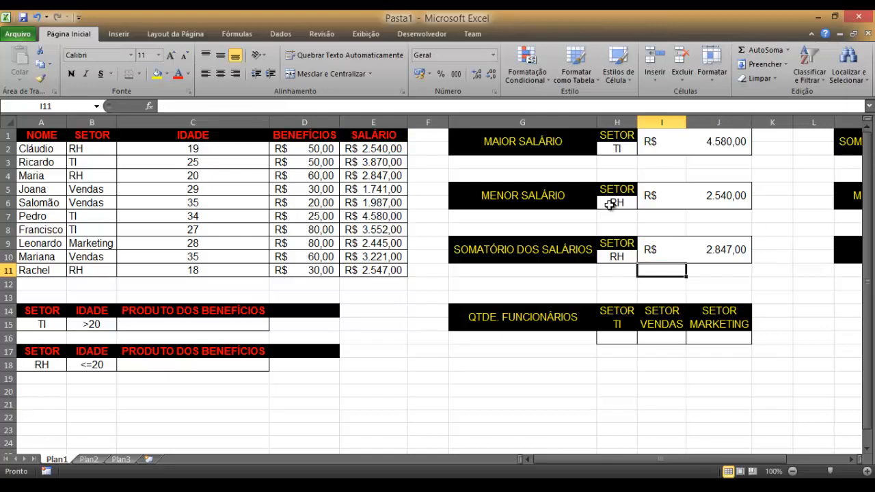
# Step: Enter =BDMULTIPL(BaseDeDados;D1;A14:B15) in cell C15 to multiply the benefits of TI employees older than 20
pyautogui.press('Left')
pyautogui.press('Left')
pyautogui.press('Left')
pyautogui.press('Left')
pyautogui.press('Left')
pyautogui.press('Left')
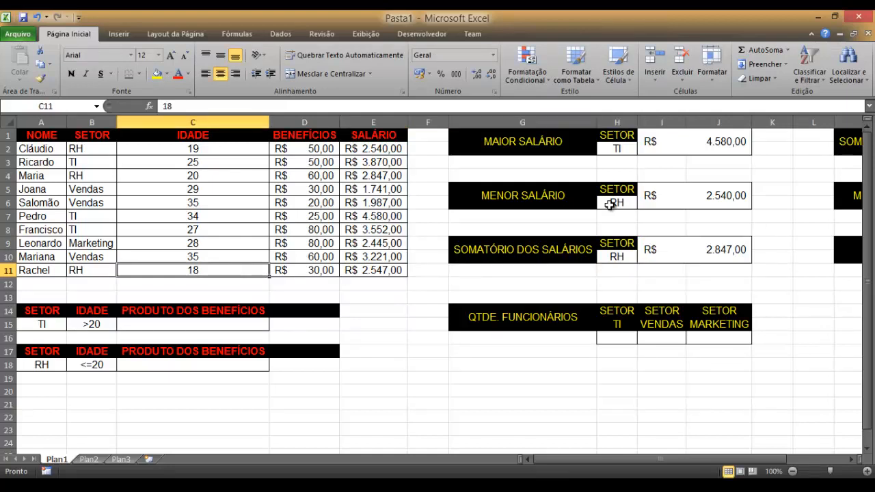
pyautogui.press('Down')
pyautogui.press('Down')
pyautogui.press('Down')
pyautogui.press('Down')
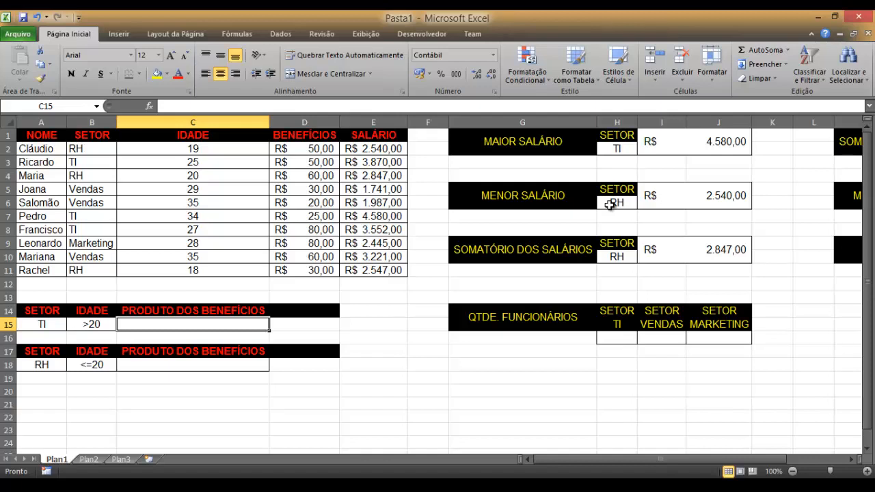
pyautogui.write('=BDM')
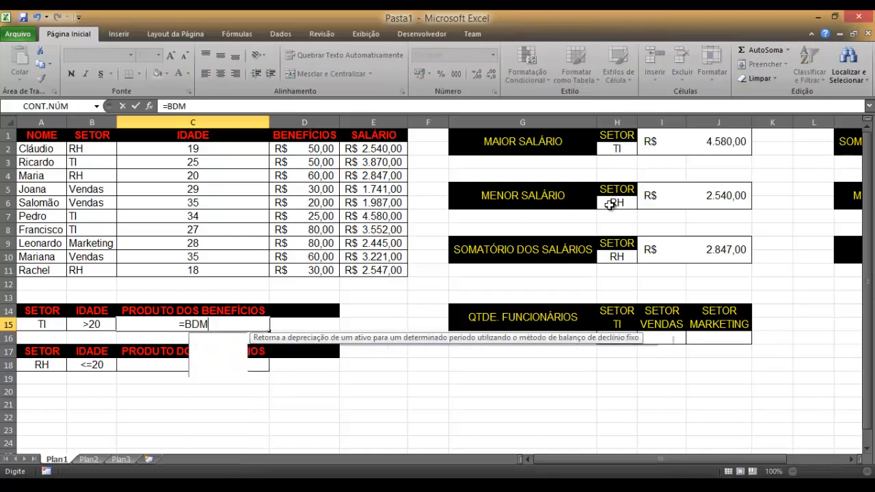
pyautogui.write('U')
pyautogui.press('Tab')
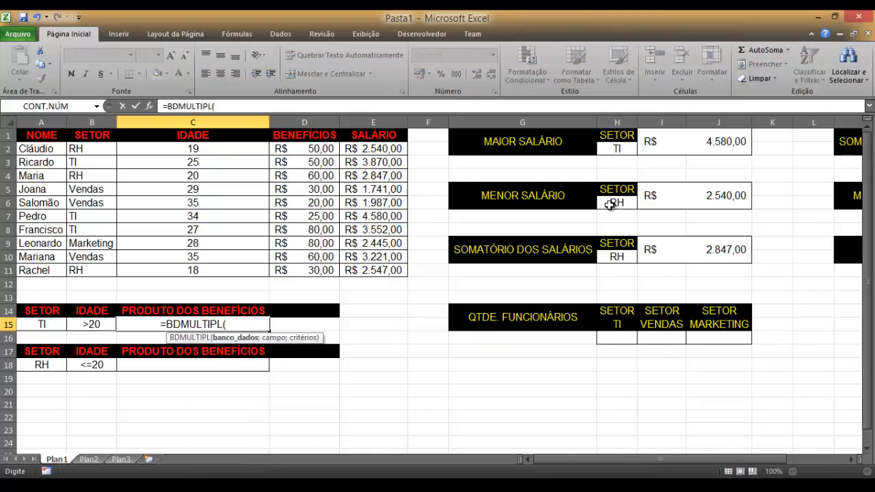
pyautogui.write('BaseDeDados;')
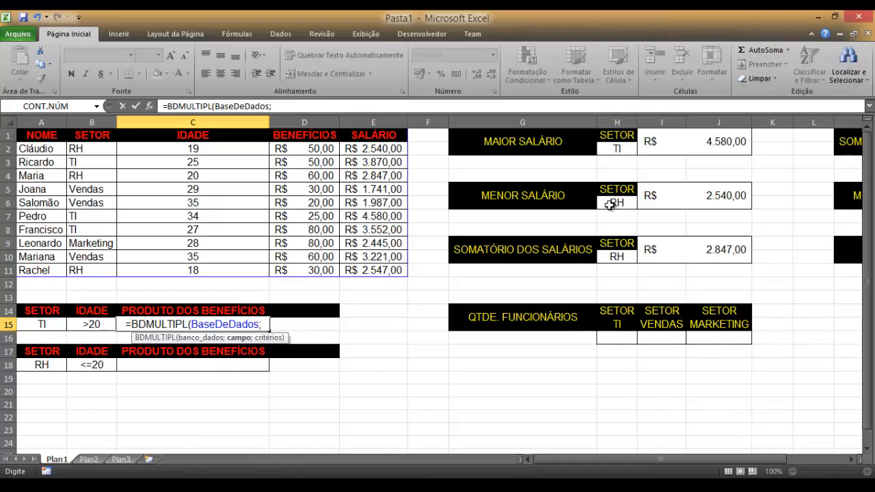
pyautogui.write('D1;')
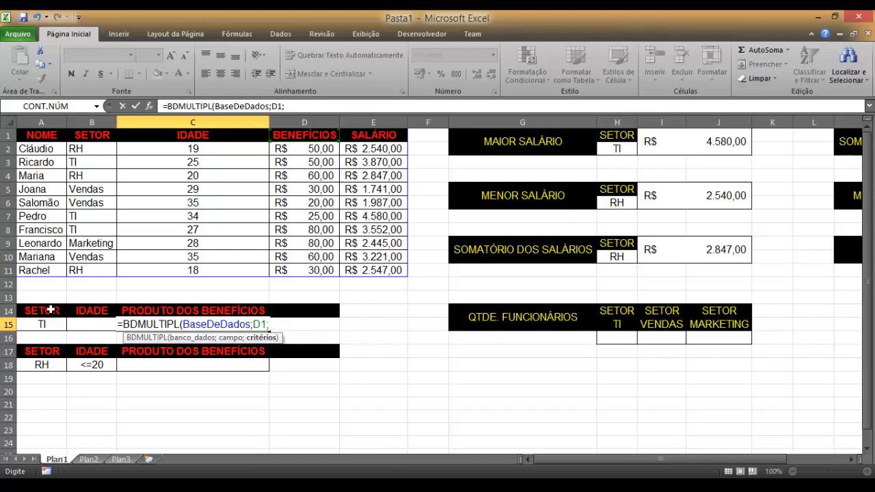
pyautogui.moveTo(52, 310); pyautogui.dragTo(86, 324)
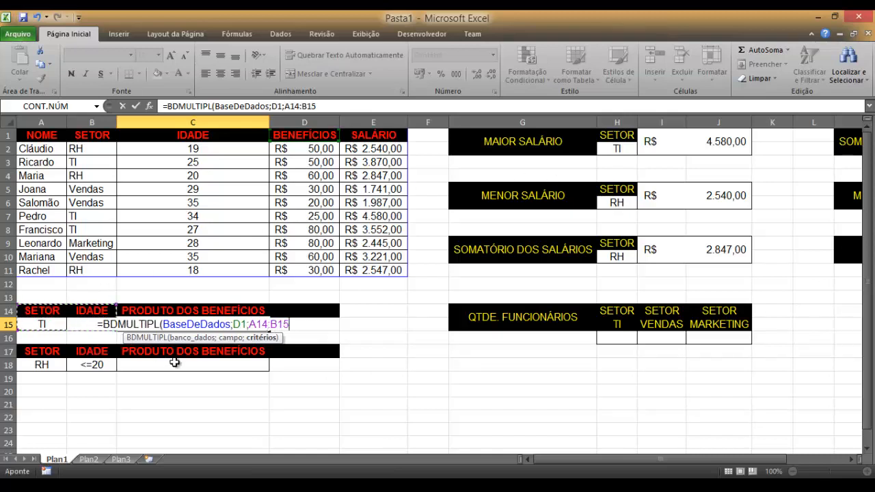
pyautogui.write(')')
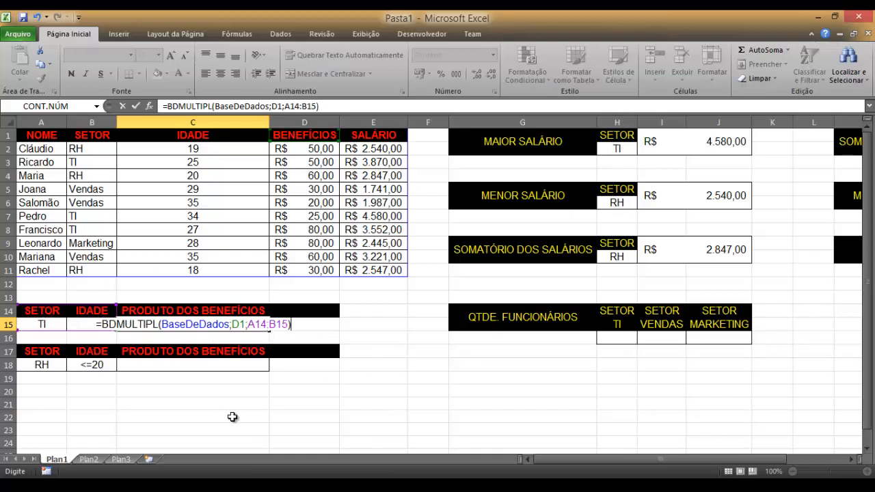
pyautogui.press('Return')
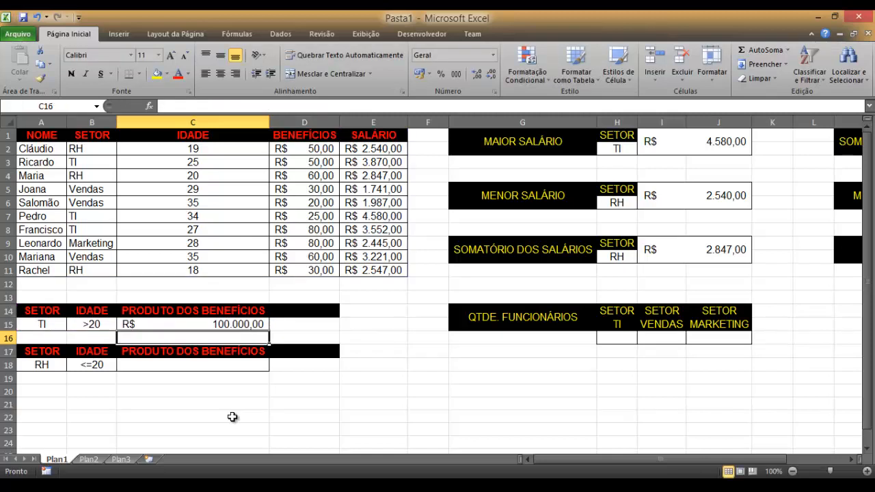
# Step: Enter =BDMULTIPL(BaseDeDados;D1;A17:B18) in cell C18 to multiply the benefits of RH employees aged 20 or under
pyautogui.press('Up')
pyautogui.press('Left')
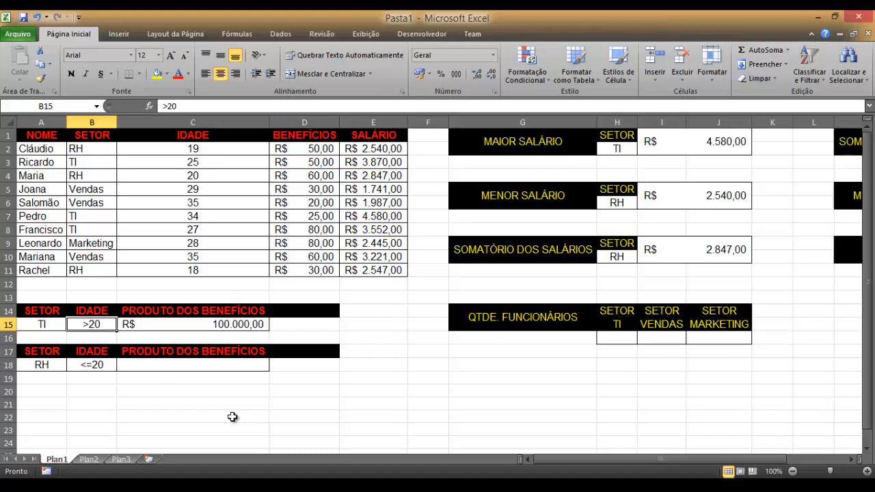
pyautogui.press('Down')
pyautogui.press('Down')
pyautogui.press('Down')
pyautogui.press('Right')
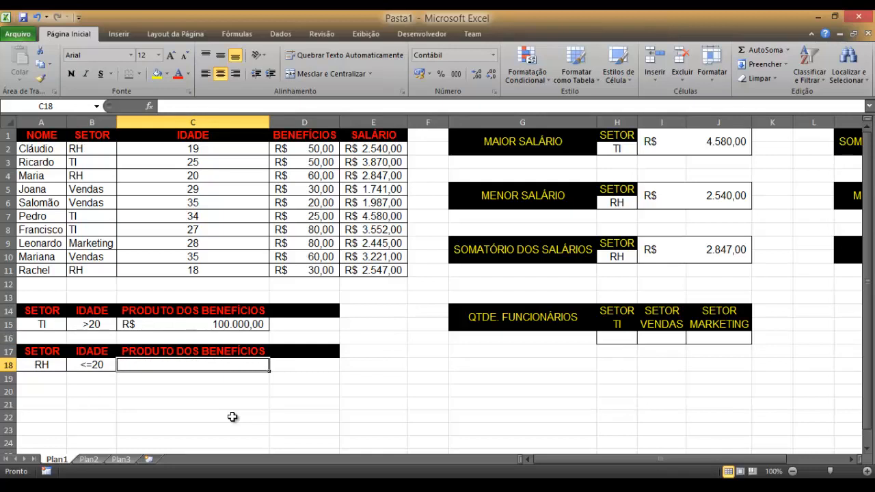
pyautogui.write('=BD')
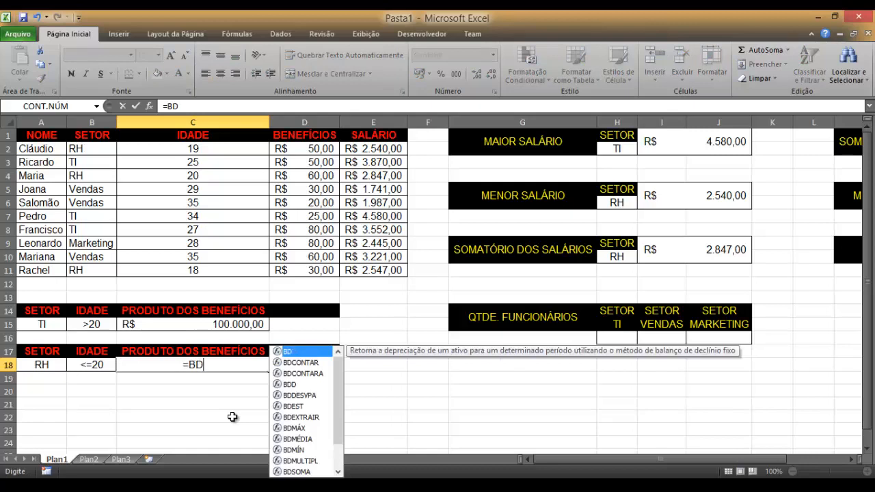
pyautogui.write('MUL')
pyautogui.press('Tab')
pyautogui.write('BASE')
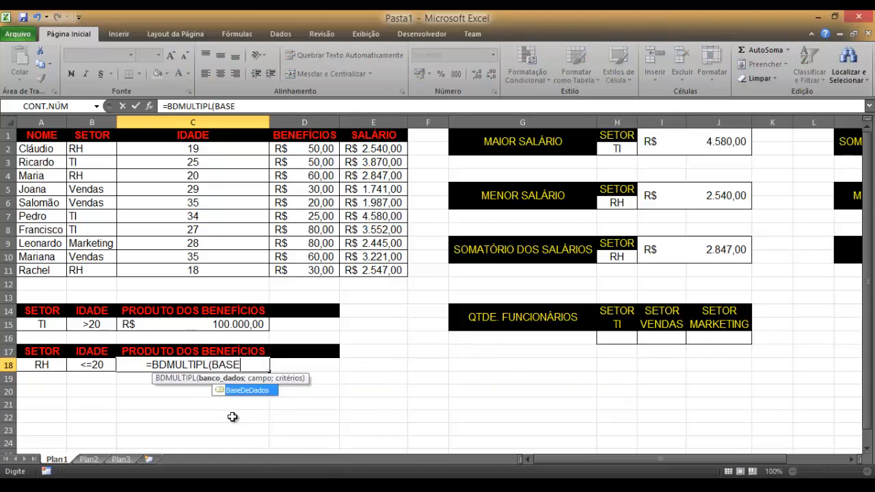
pyautogui.press('Tab')
pyautogui.write(';')
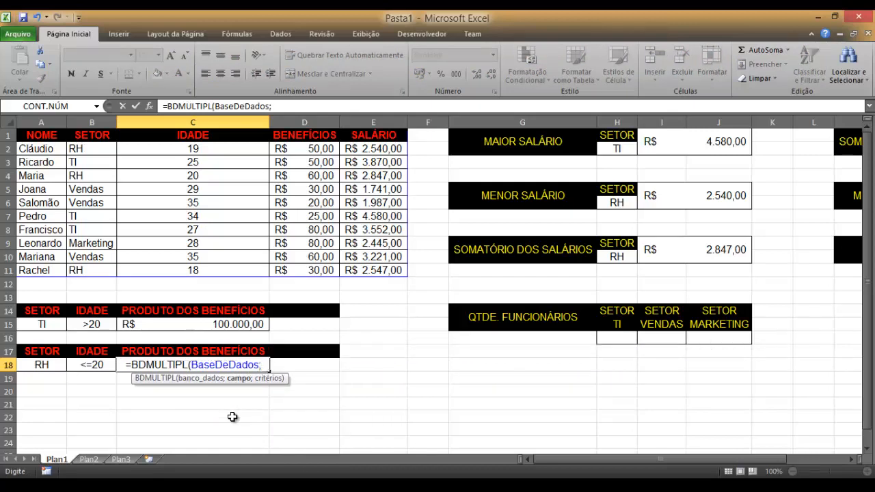
pyautogui.write('D1;')
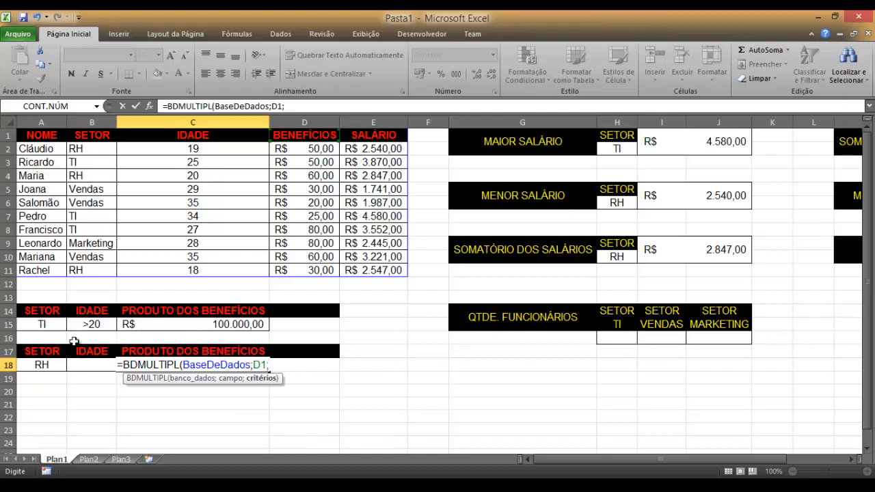
pyautogui.moveTo(38, 350); pyautogui.dragTo(85, 362)
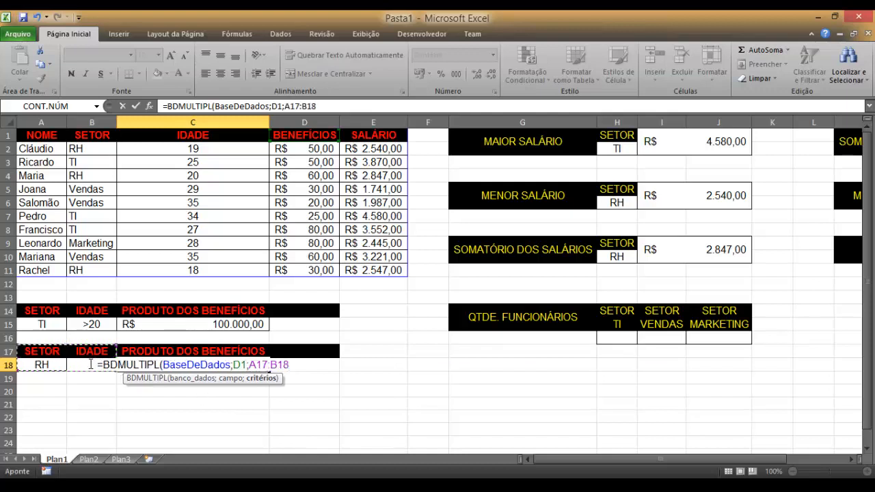
pyautogui.write(')')
pyautogui.press('Return')
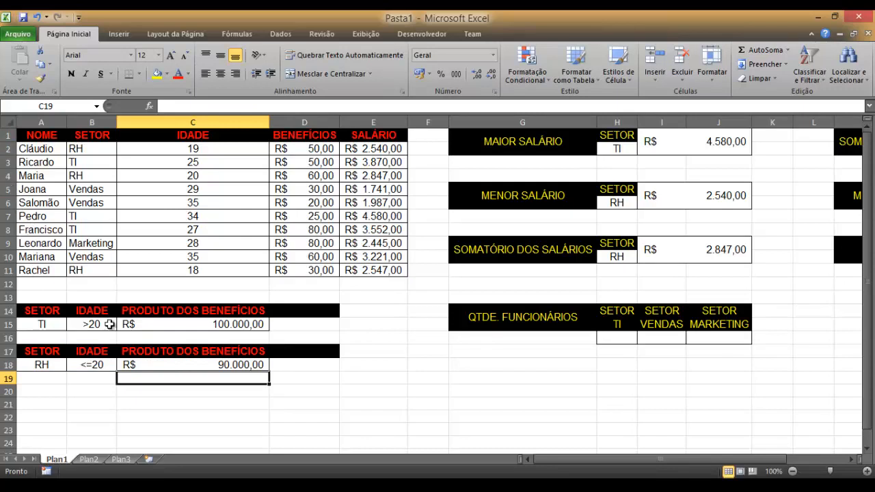
pyautogui.click(238, 364)
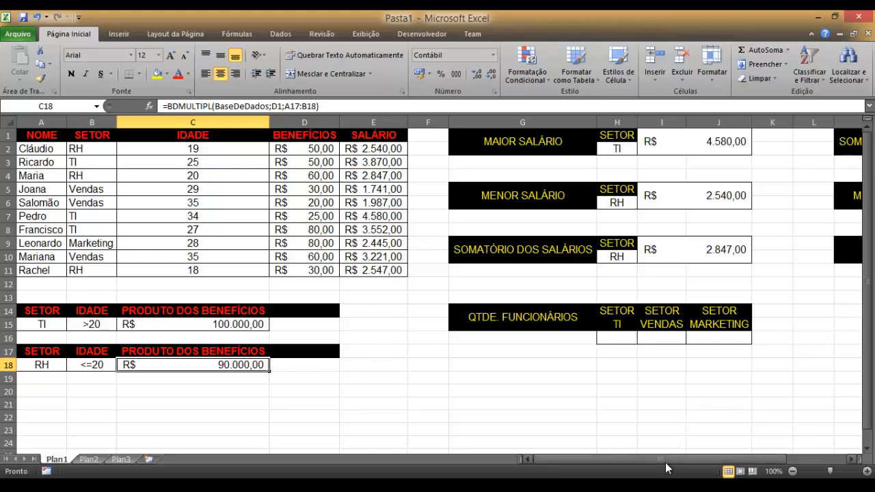
# Step: Enter =BDEXTRAIR(BaseDeDados;B1;N9:N10) in the SETOR result cell O9 to extract the sector of the employee named in N10
pyautogui.moveTo(666, 463); pyautogui.dragTo(736, 452)
pyautogui.click(755, 296)
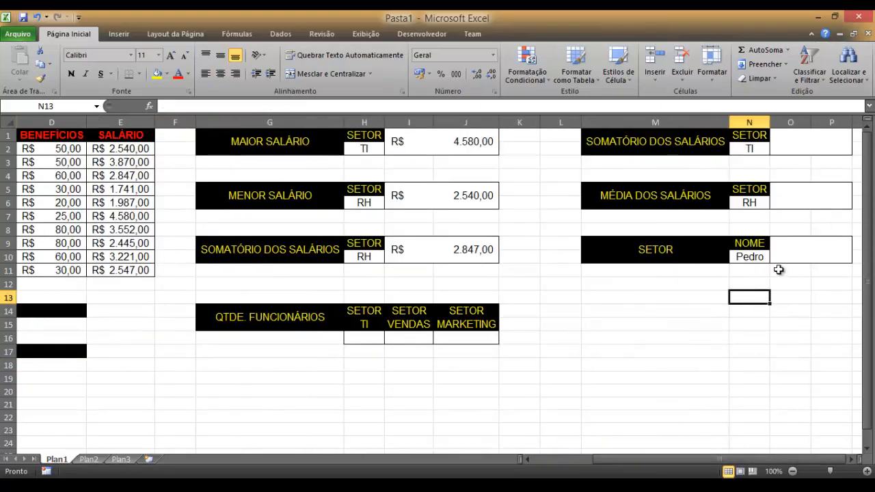
pyautogui.click(714, 255)
pyautogui.click(751, 243)
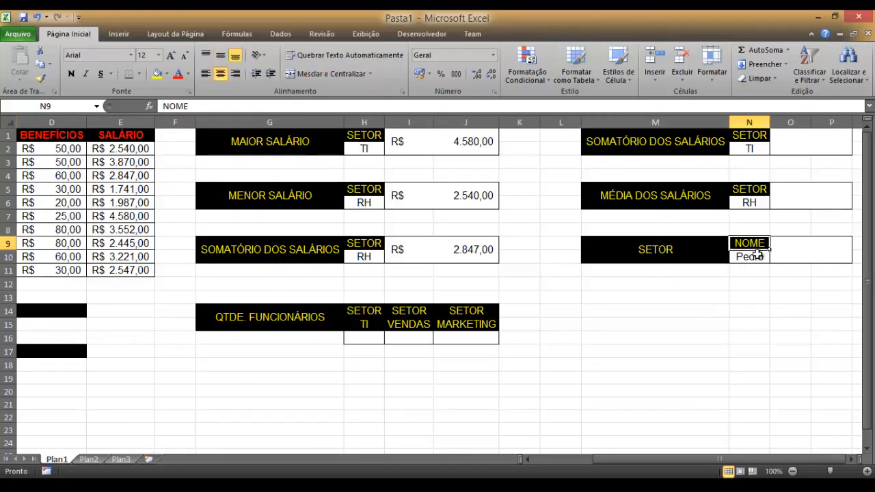
pyautogui.click(757, 256)
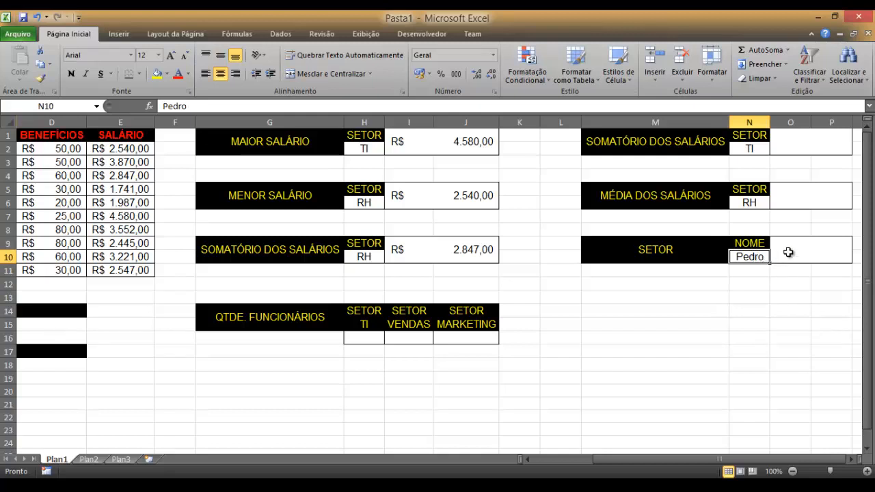
pyautogui.click(785, 252)
pyautogui.write('=BDES')
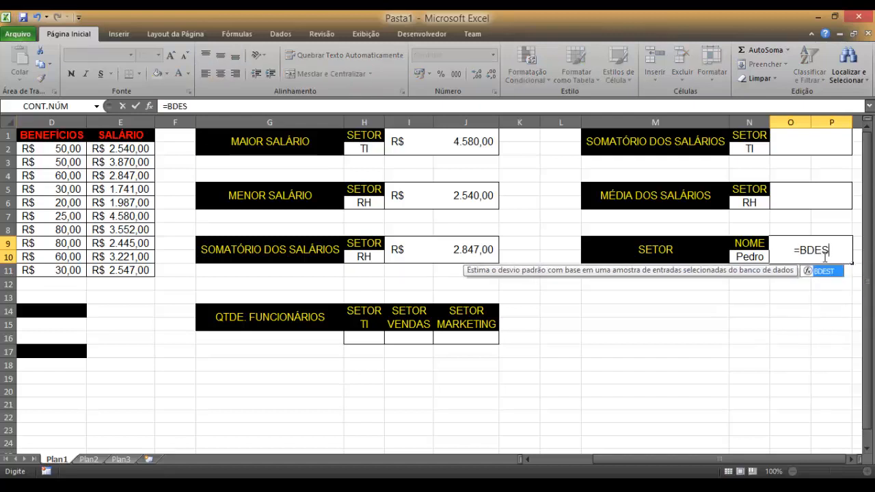
pyautogui.press('BackSpace')
pyautogui.write('X')
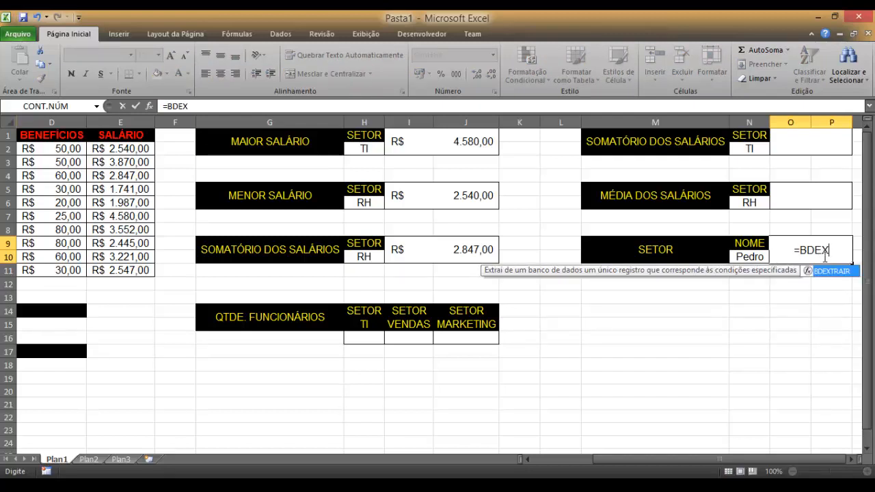
pyautogui.press('Tab')
pyautogui.write('BAS')
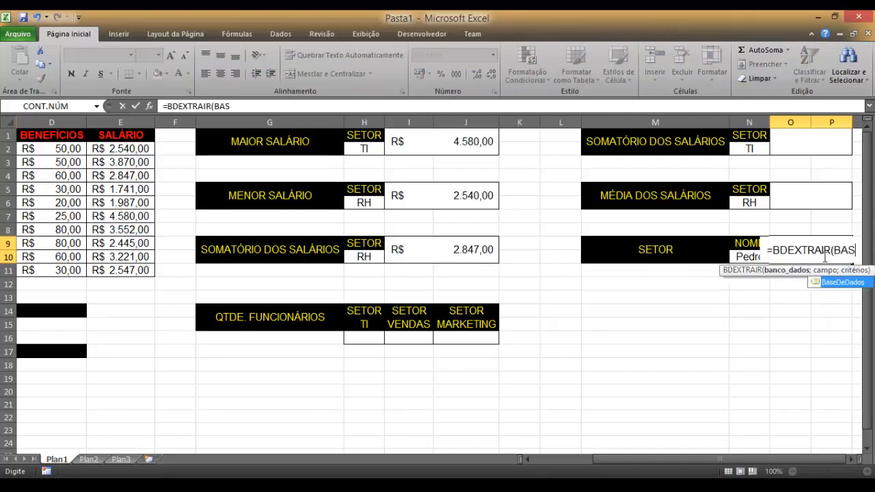
pyautogui.press('Tab')
pyautogui.write(';')
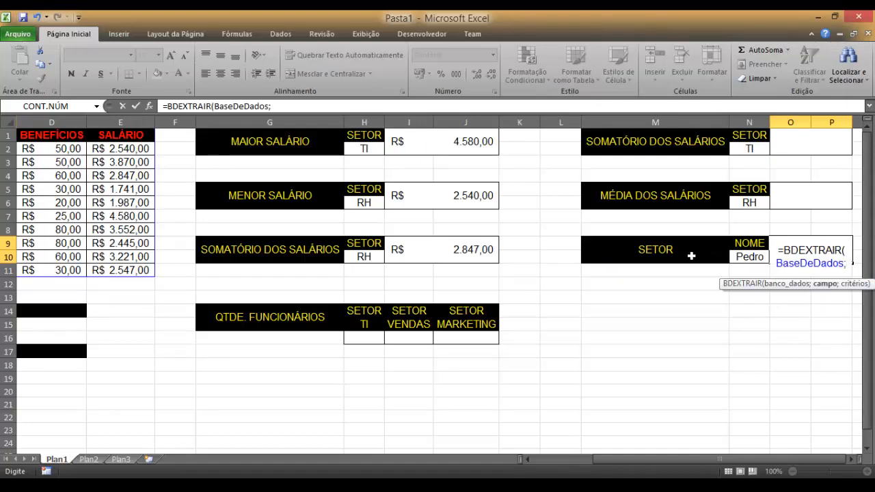
pyautogui.moveTo(607, 459); pyautogui.dragTo(536, 459)
pyautogui.click(103, 136)
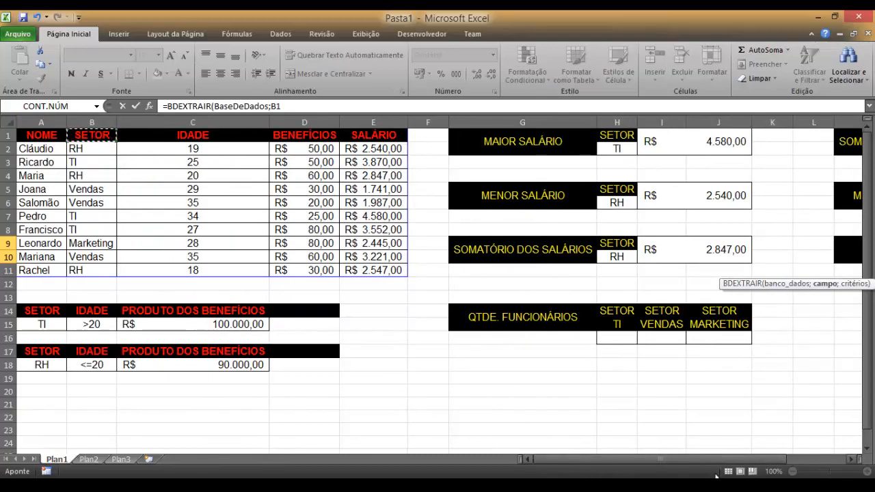
pyautogui.moveTo(683, 460); pyautogui.dragTo(773, 451)
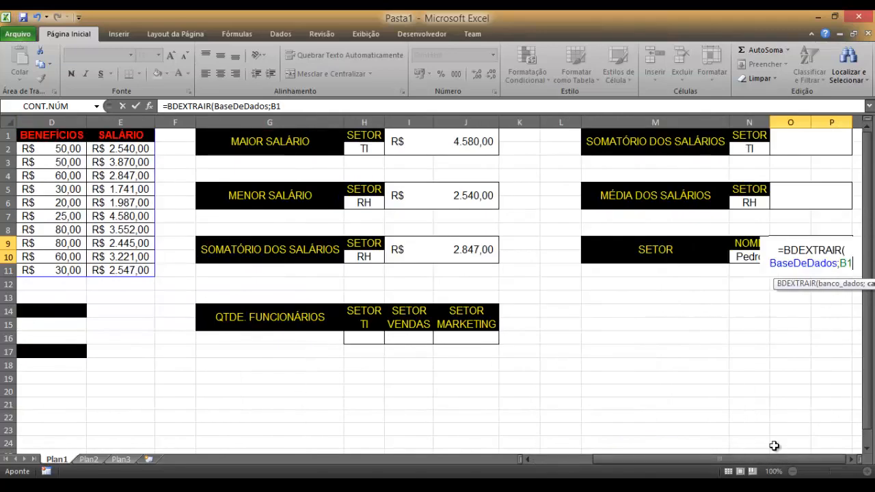
pyautogui.write(';')
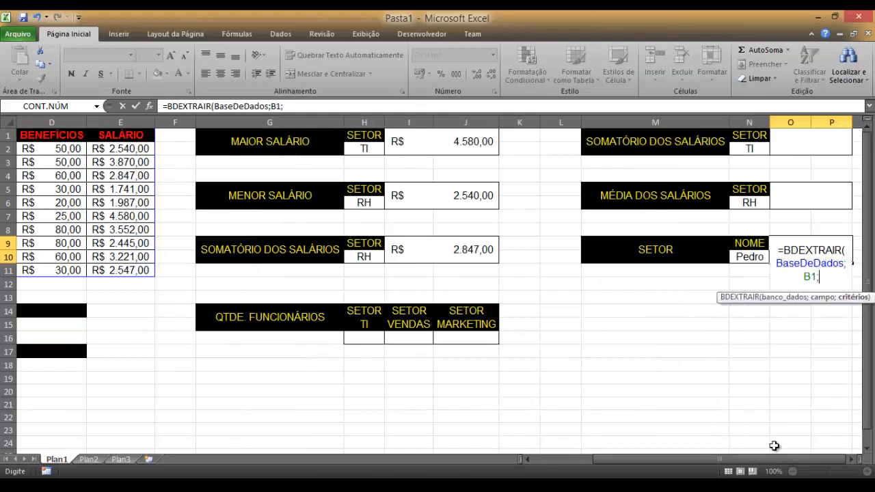
pyautogui.moveTo(748, 245); pyautogui.dragTo(748, 257)
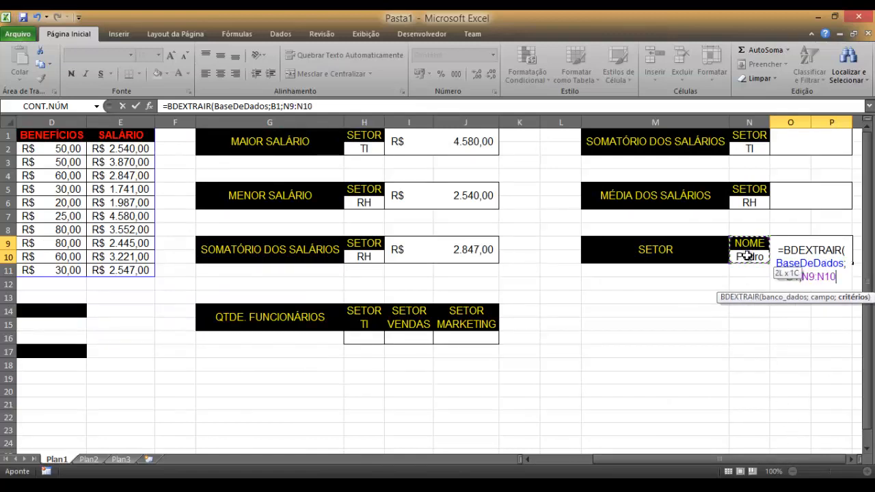
pyautogui.write(')')
pyautogui.press('Return')
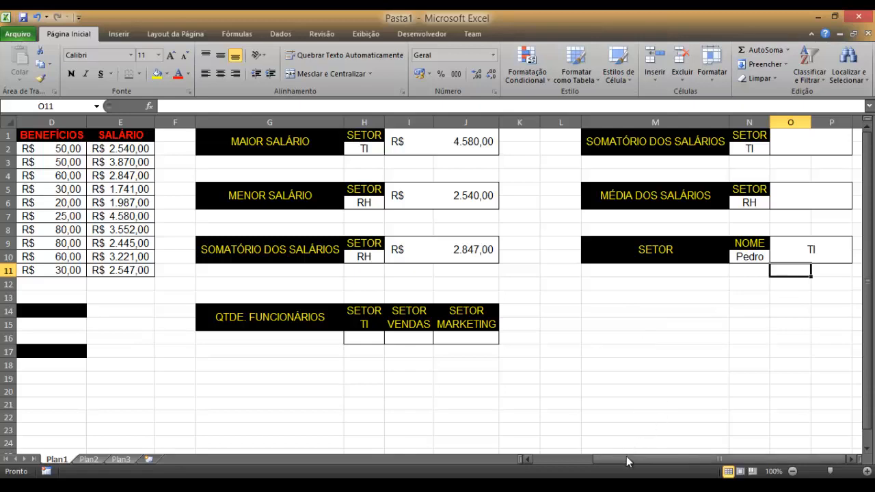
# Step: Delete sheet row 7, which holds the table record of the employee used in the SETOR lookup
pyautogui.moveTo(626, 455); pyautogui.dragTo(567, 458)
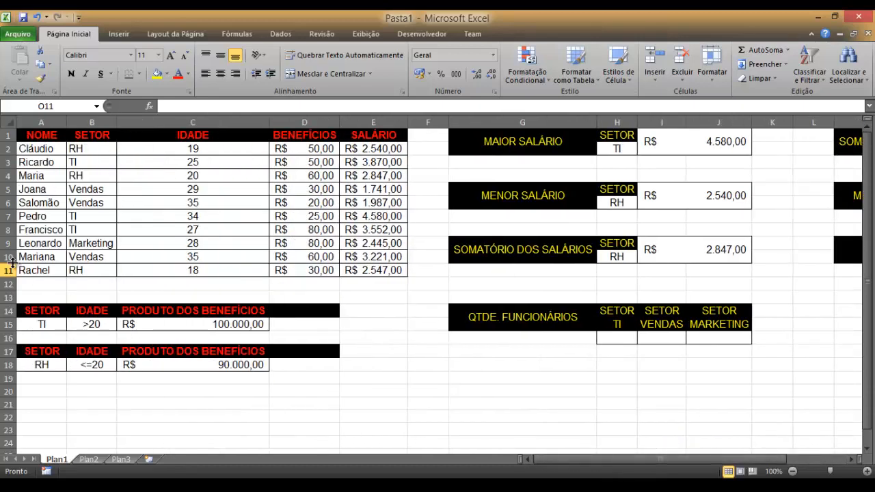
pyautogui.rightClick(9, 216)
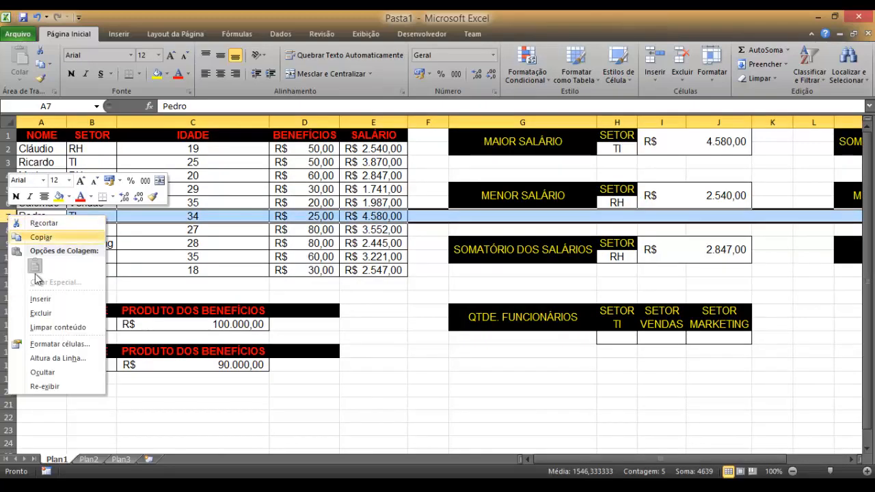
pyautogui.click(40, 312)
pyautogui.moveTo(637, 459); pyautogui.dragTo(726, 460)
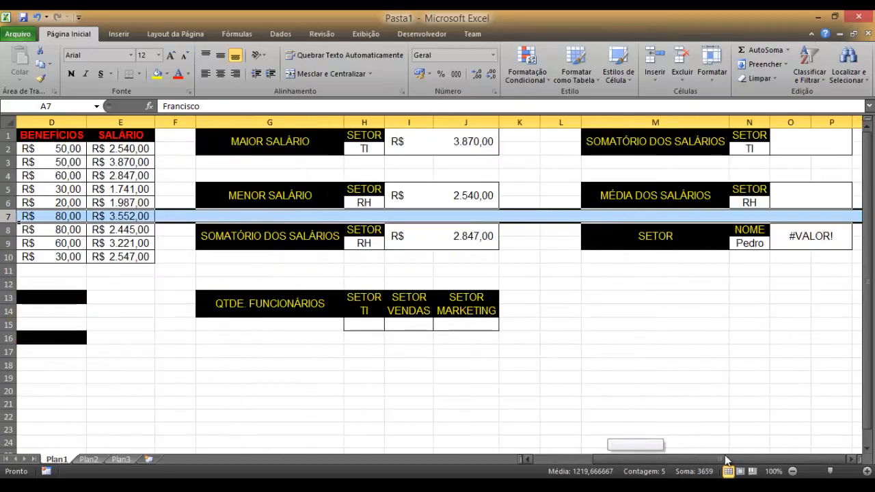
# Step: Replace the SETOR lookup in O8 with =SEERRO(BDEXTRAIR(BaseDeDados;B1;N8:N9);"Registro não encontrado") so a missing employee gives that text
pyautogui.click(797, 243)
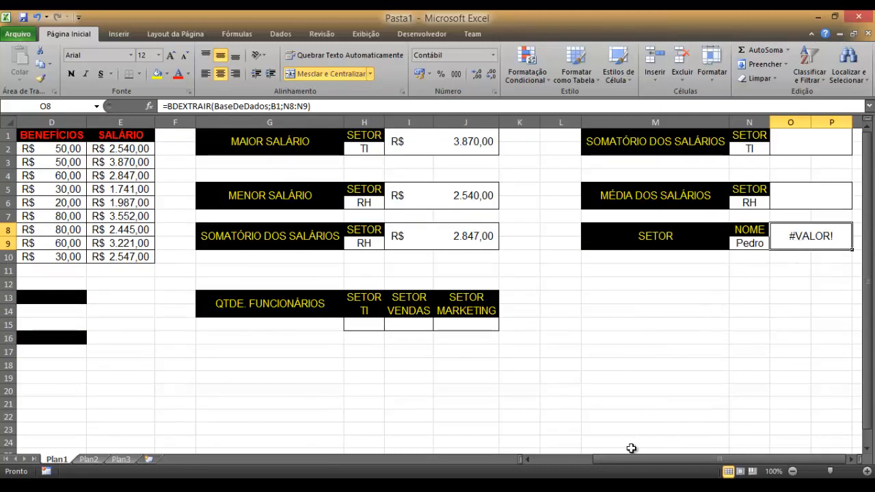
pyautogui.write('S')
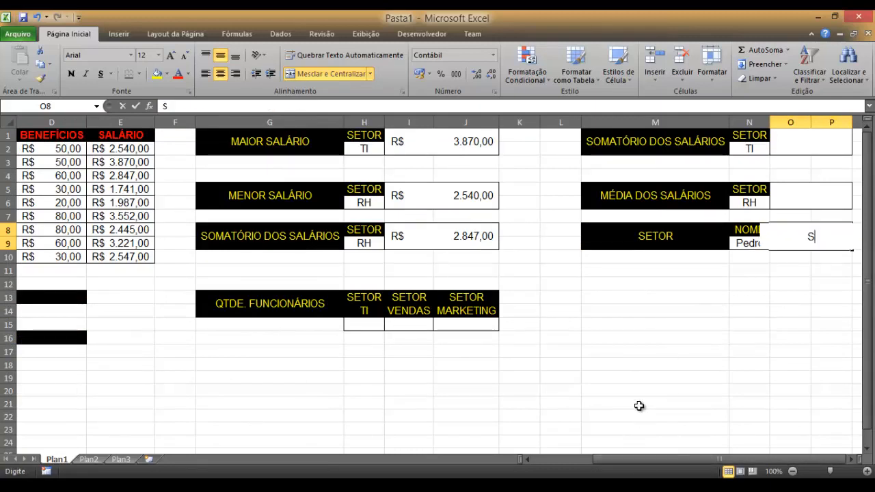
pyautogui.write('-S')
pyautogui.press('BackSpace')
pyautogui.press('BackSpace')
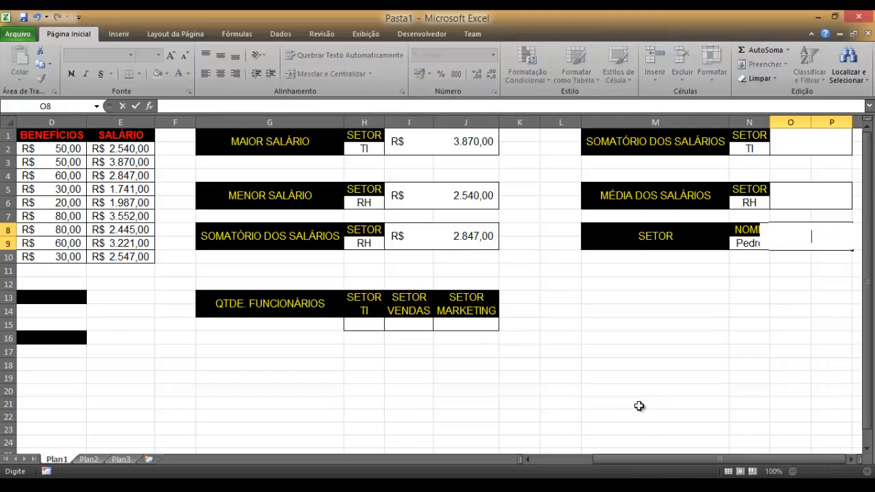
pyautogui.write('=SE')
pyautogui.press('Down')
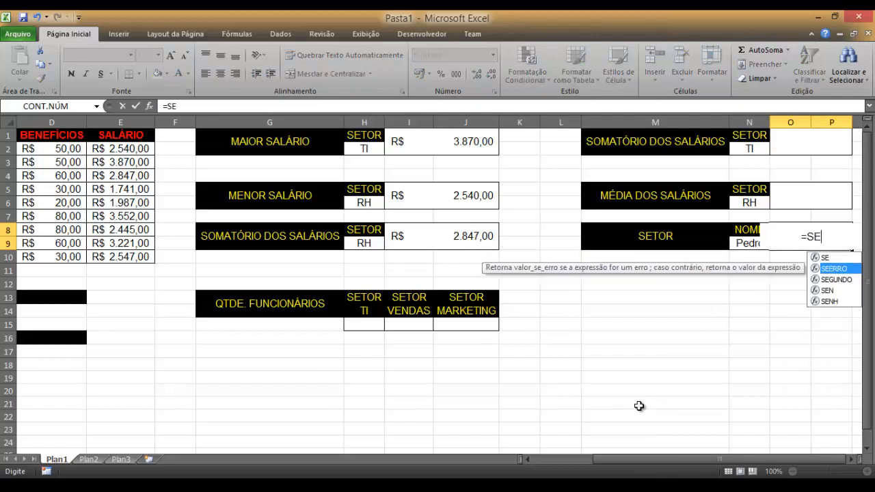
pyautogui.press('Tab')
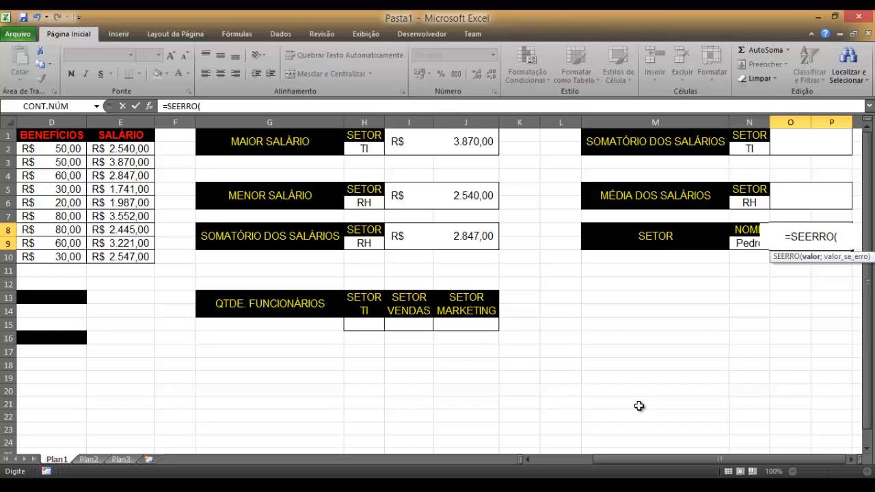
pyautogui.write('BDEX')
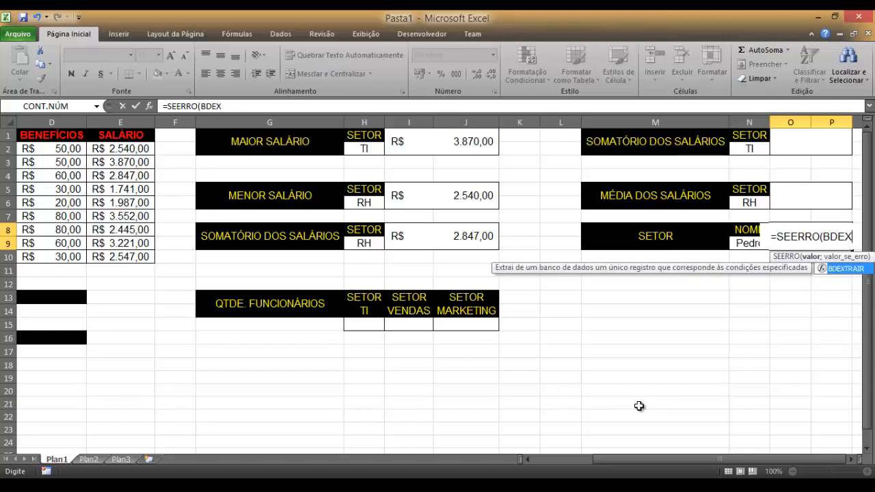
pyautogui.press('Tab')
pyautogui.write('Ba')
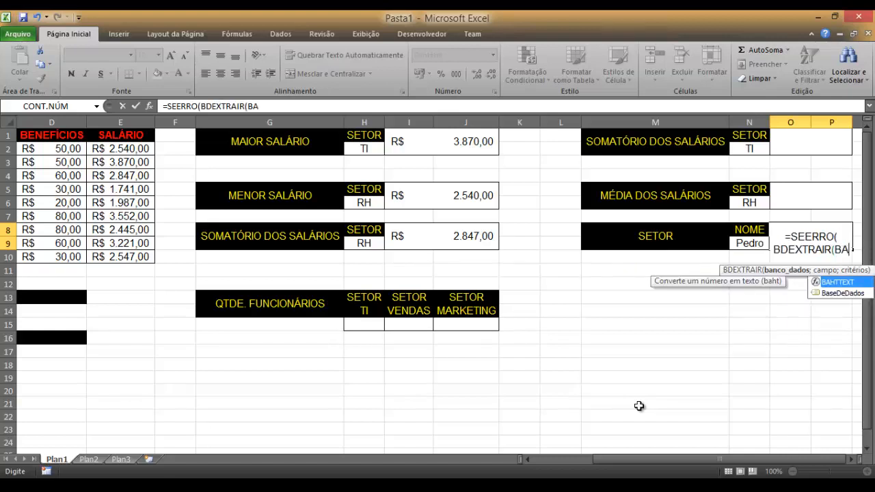
pyautogui.press('Tab')
pyautogui.write(';B1;')
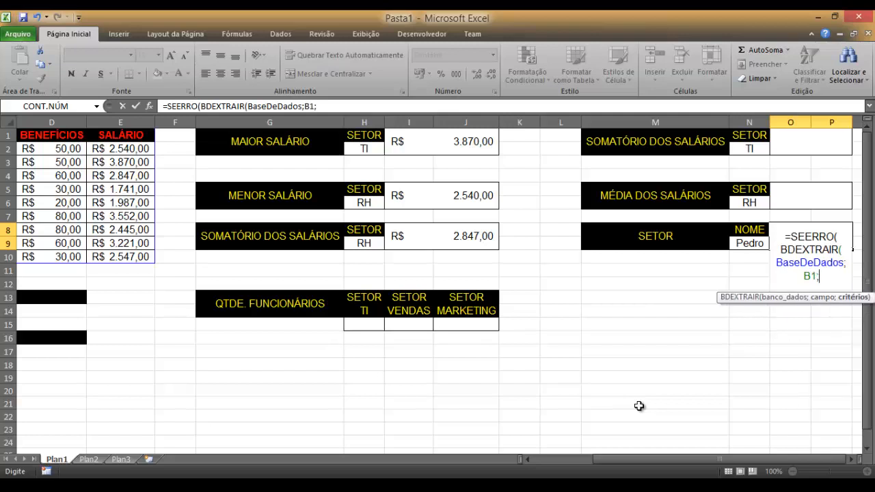
pyautogui.click(751, 231)
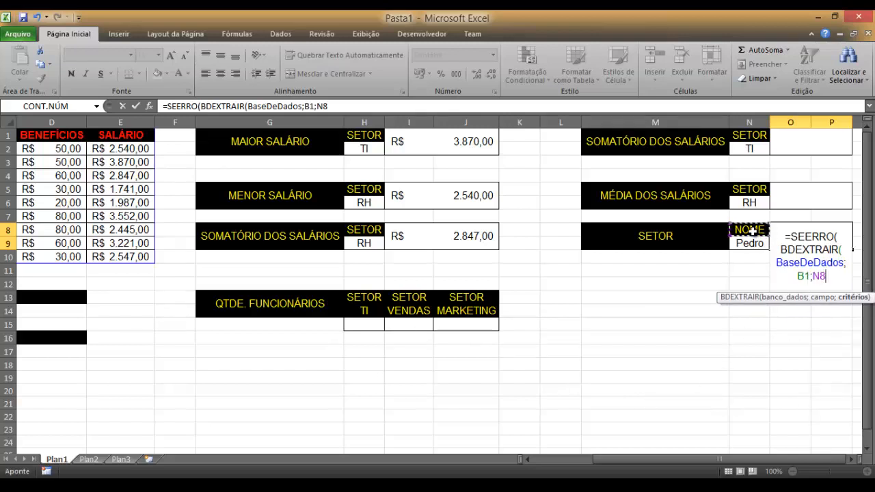
pyautogui.moveTo(752, 231); pyautogui.dragTo(753, 240)
pyautogui.write(');"')
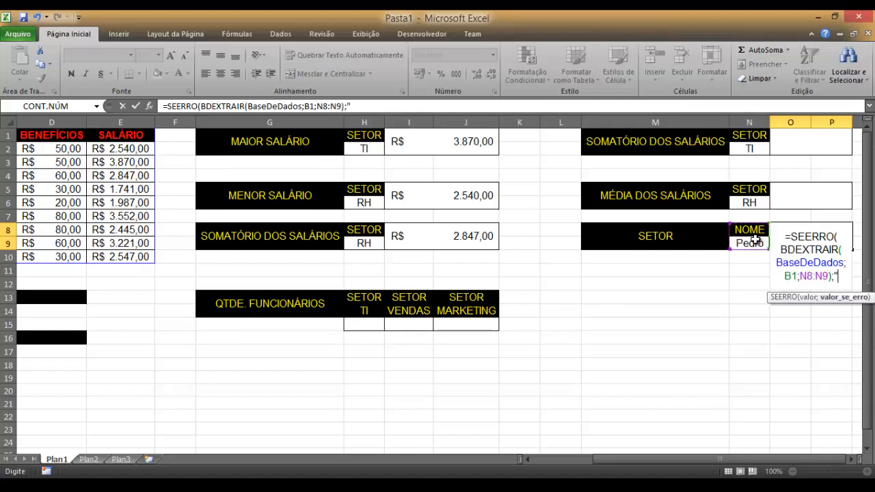
pyautogui.write('Registro')
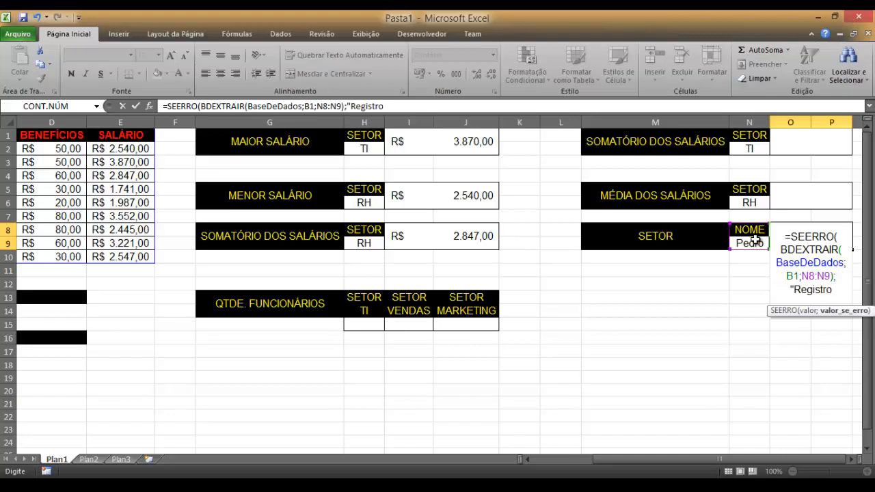
pyautogui.write(' não encontrado")')
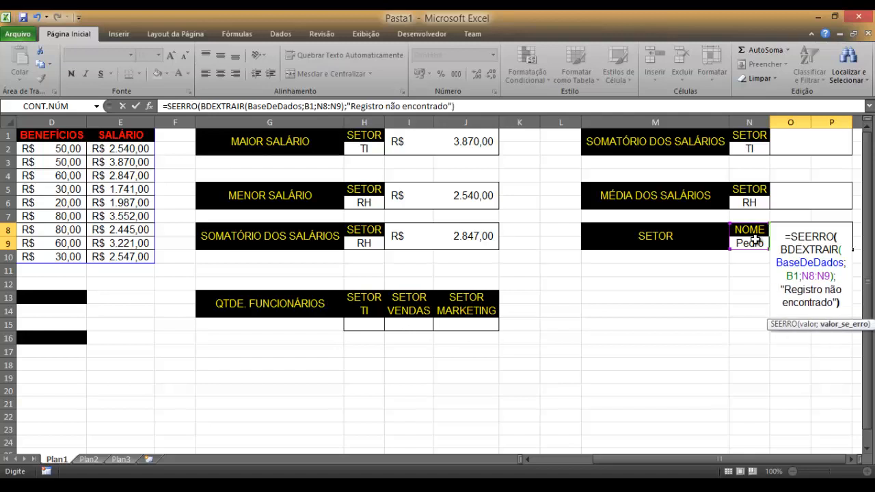
pyautogui.press('Return')
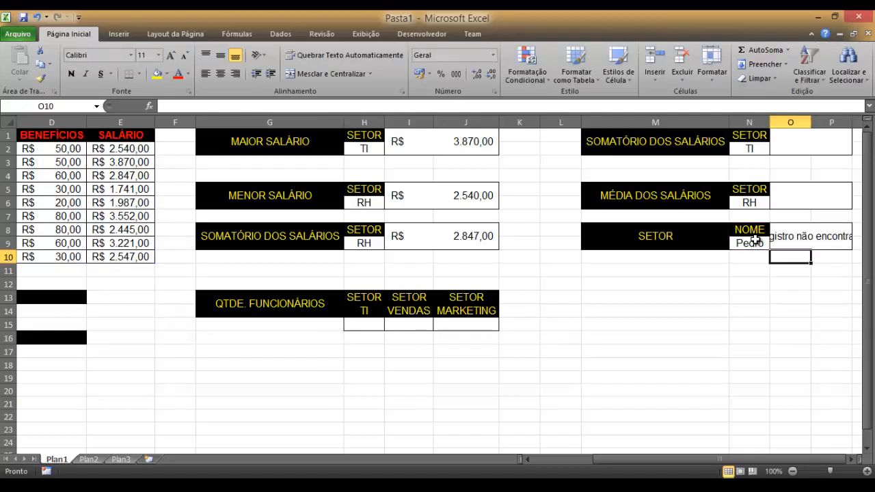
# Step: Widen column P until the full SETOR result text in O8 fits, and select that result cell
pyautogui.doubleClick(852, 123)
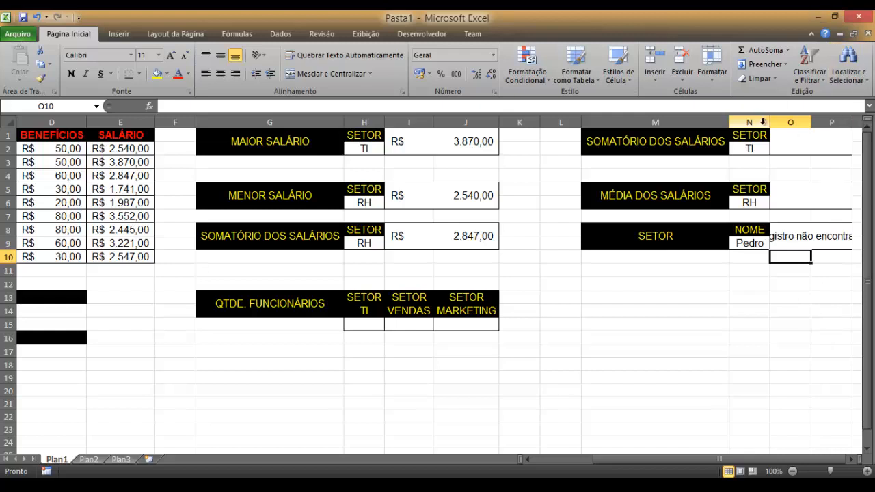
pyautogui.doubleClick(770, 123)
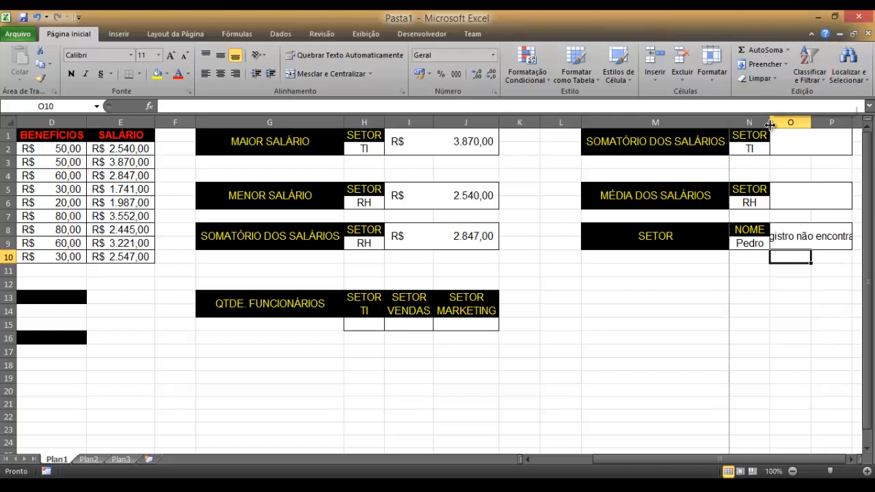
pyautogui.doubleClick(730, 125)
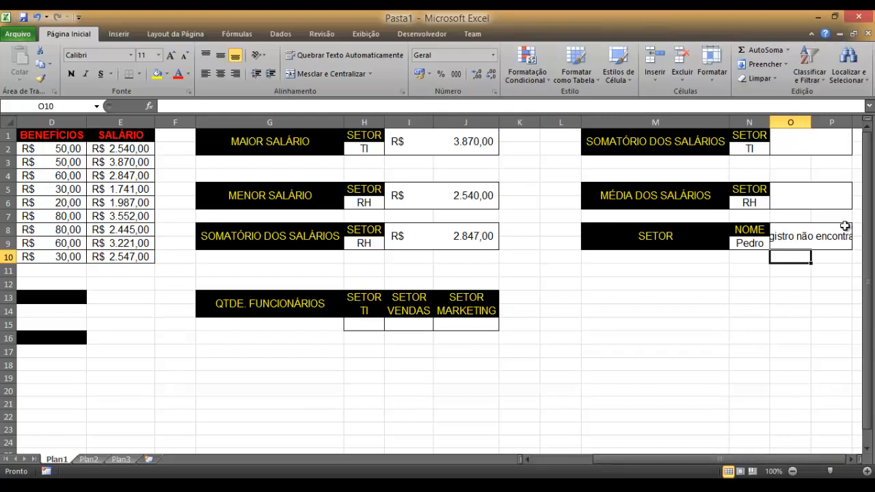
pyautogui.moveTo(852, 123); pyautogui.dragTo(862, 127)
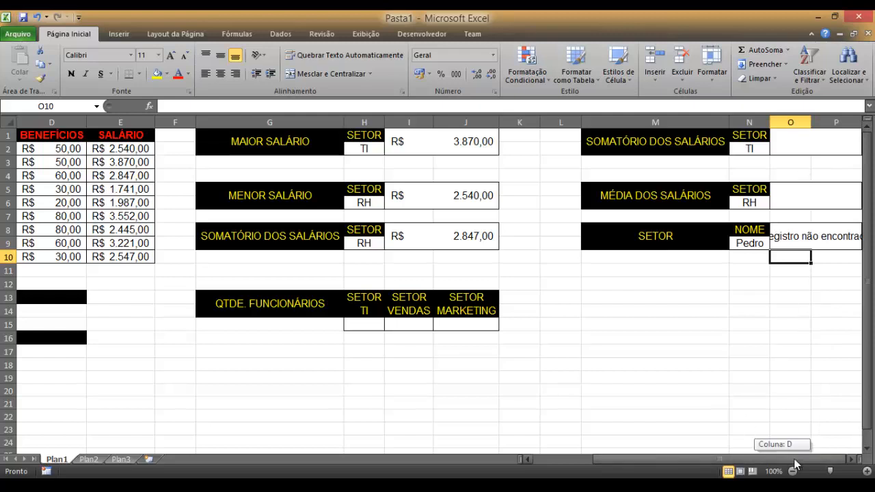
pyautogui.click(738, 392)
pyautogui.press('Right')
pyautogui.press('Right')
pyautogui.press('Right')
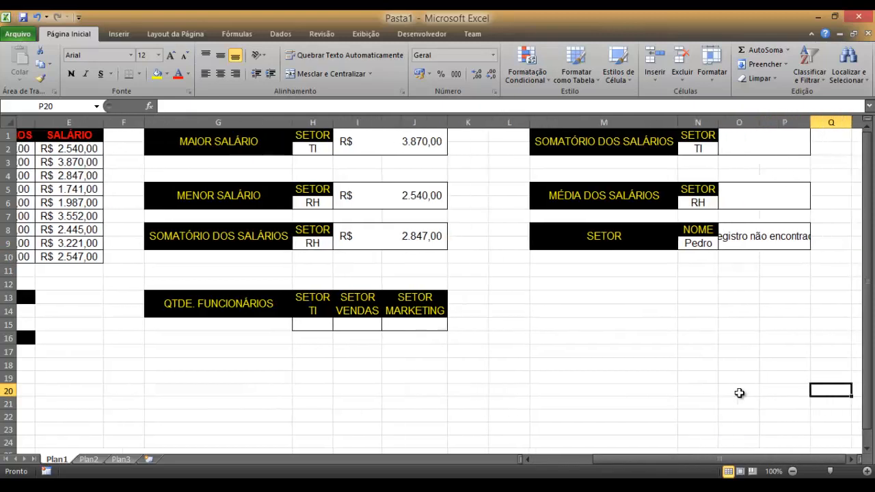
pyautogui.press('Up')
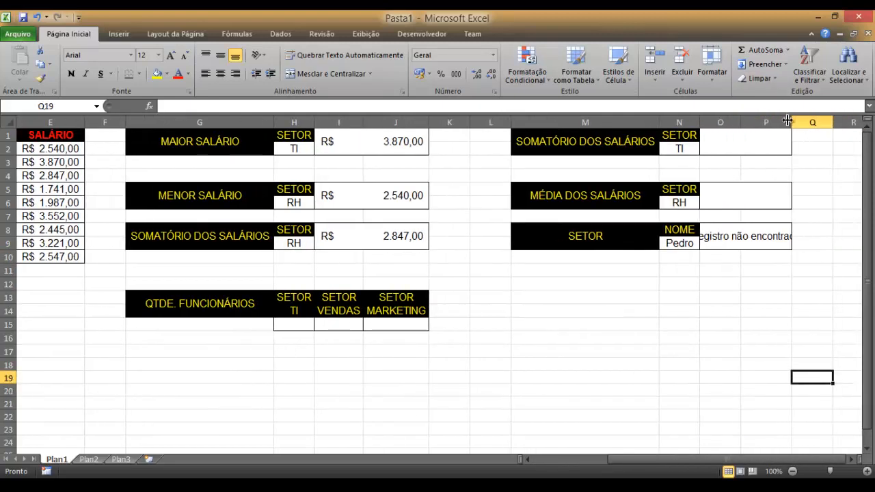
pyautogui.moveTo(791, 123); pyautogui.dragTo(824, 123)
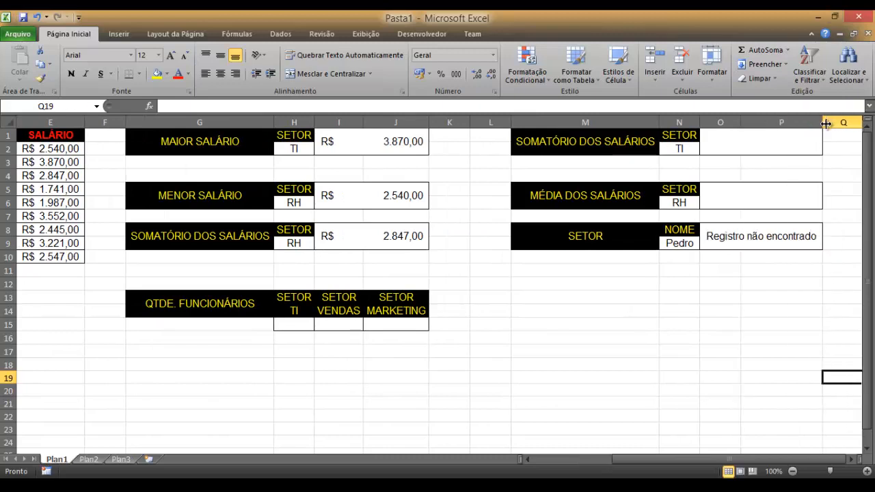
pyautogui.click(688, 296)
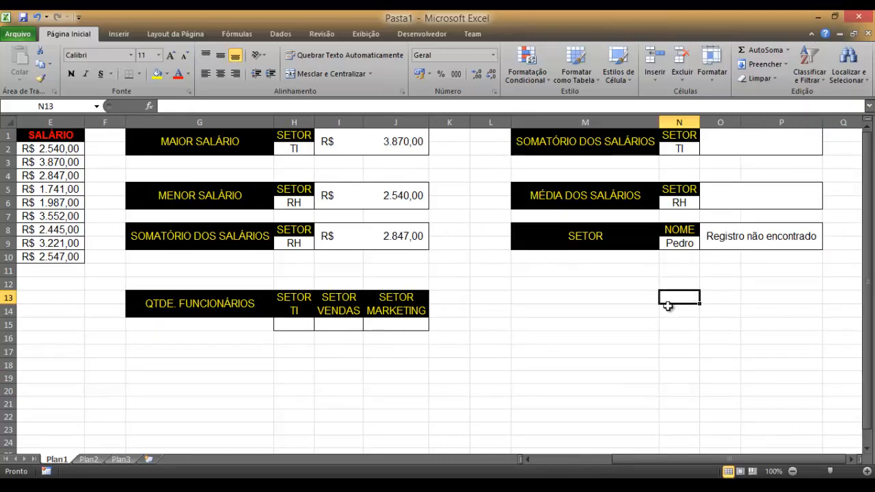
pyautogui.click(722, 237)
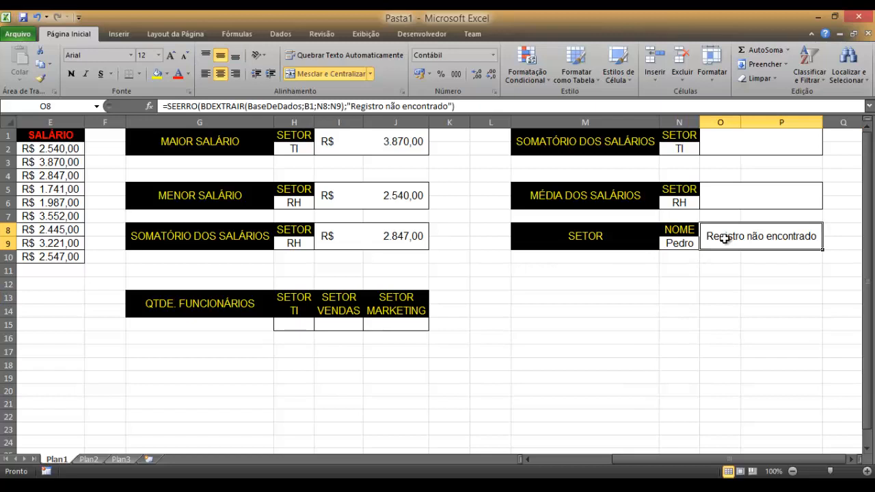
# Step: Enter =BDMÉDIA(BaseDeDados;E1;N5:N6) in the MÉDIA DOS SALÁRIOS result cell O5 to average the salaries of the RH sector
pyautogui.click(718, 197)
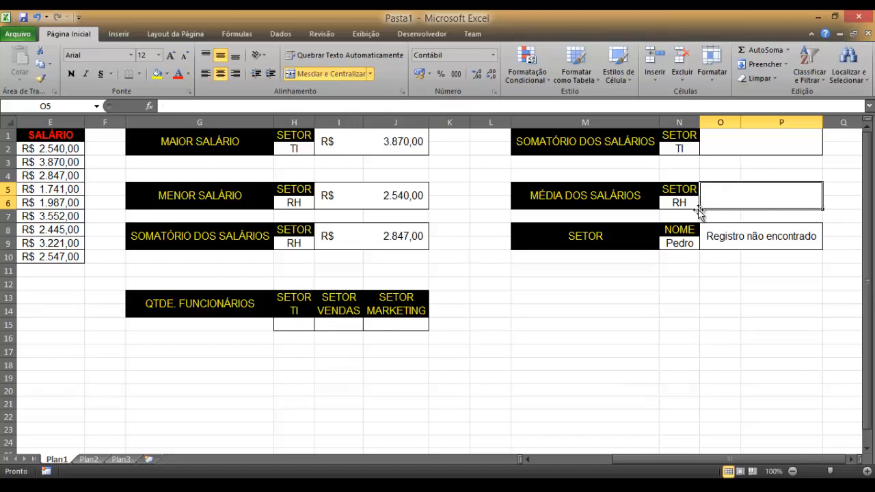
pyautogui.write('=bdm')
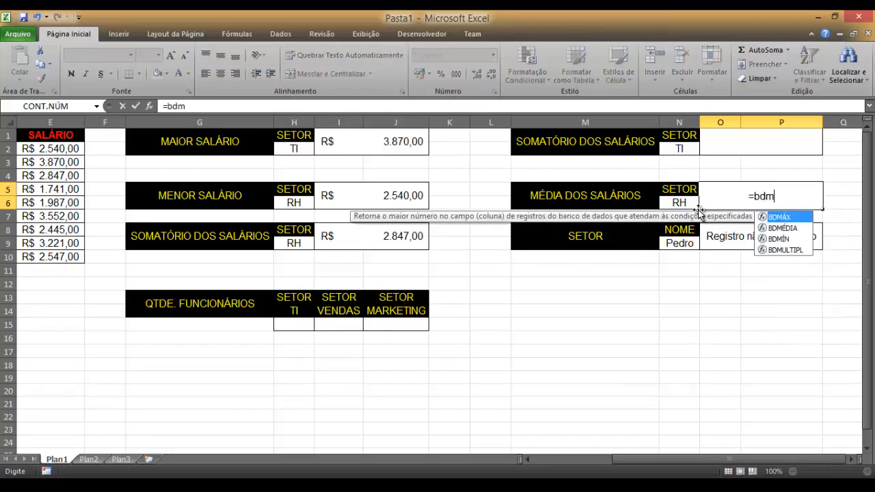
pyautogui.write('édia(')
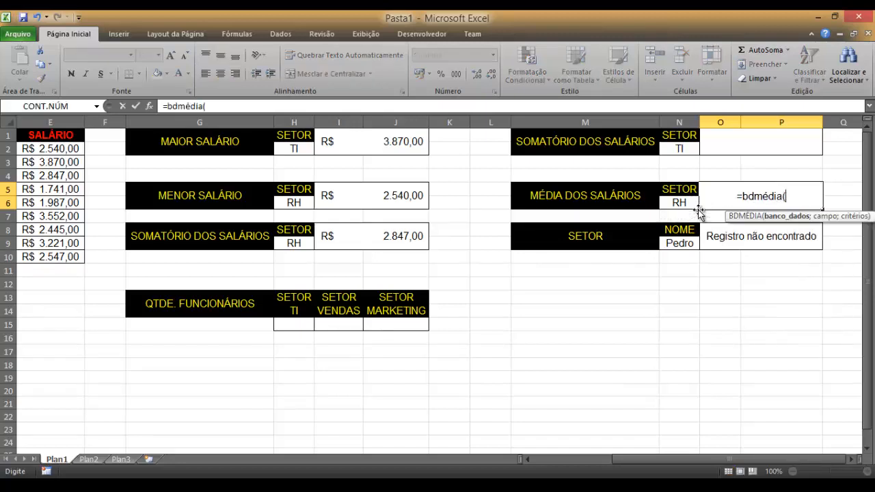
pyautogui.write('base')
pyautogui.press('Tab')
pyautogui.write(';')
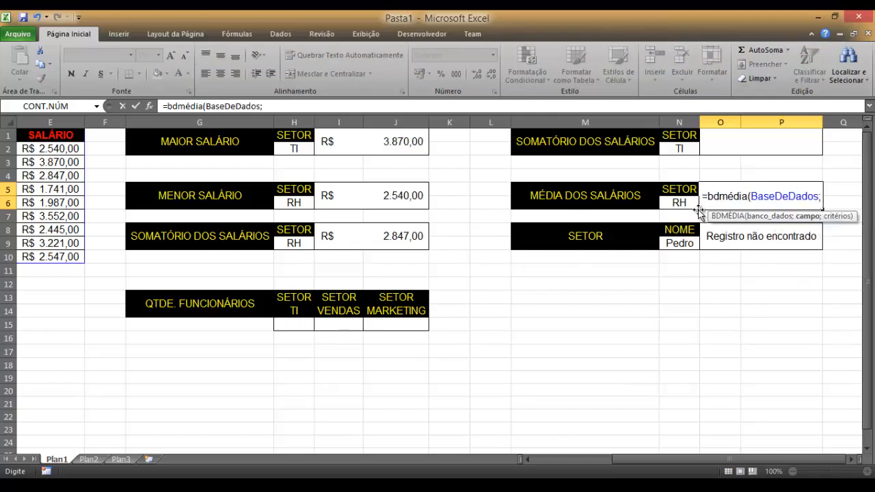
pyautogui.write('e1;')
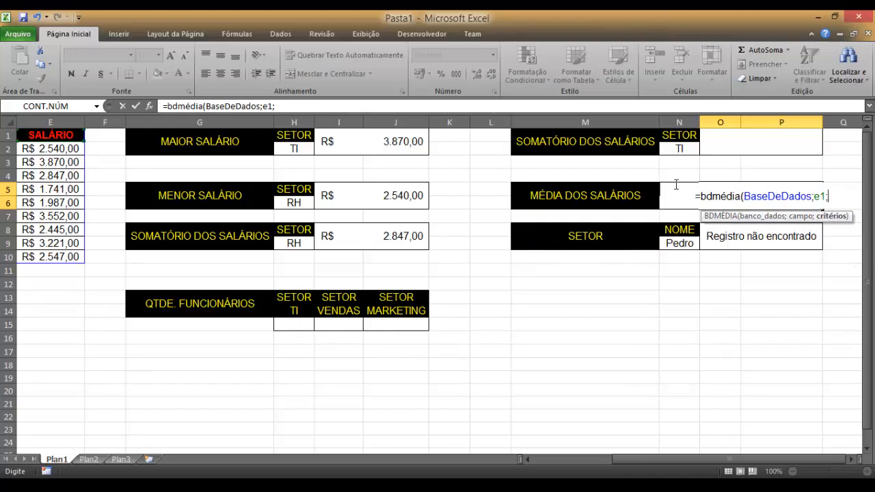
pyautogui.write('n')
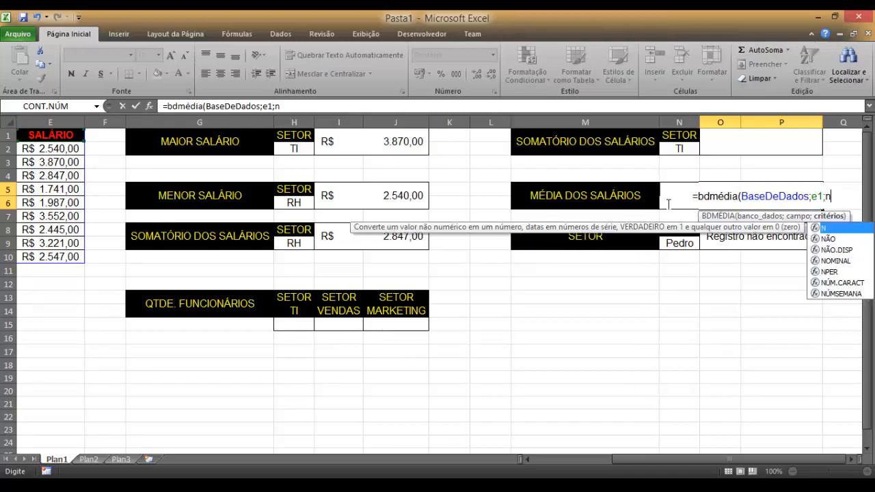
pyautogui.write('5:n6)')
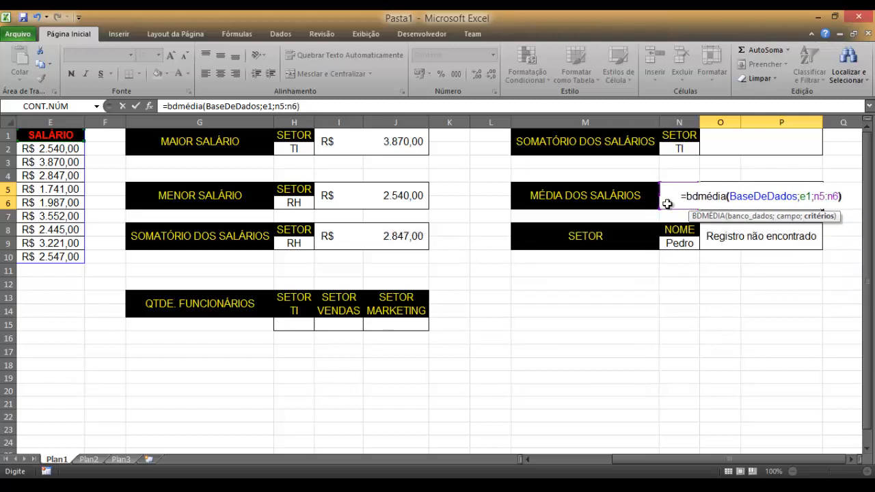
pyautogui.press('Return')
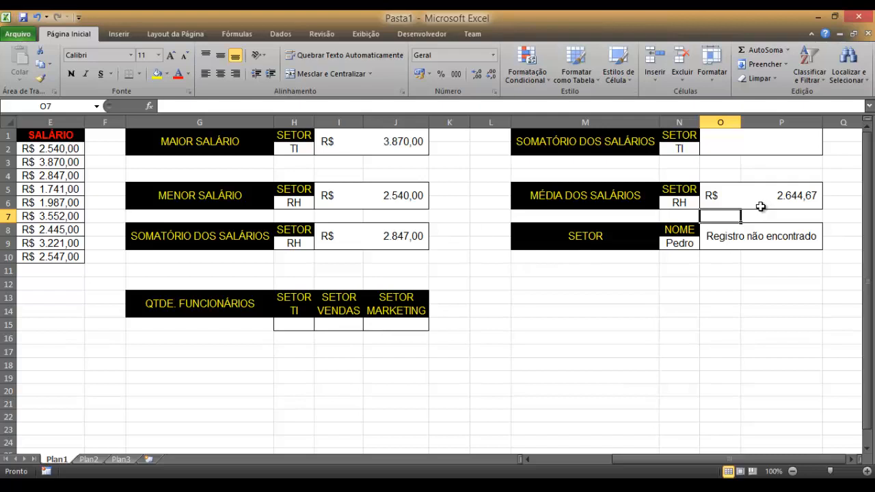
# Step: Enter =BDSOMA(BaseDeDados;E1;N1:N2) in the SOMATÓRIO DOS SALÁRIOS result cell O1 to total the salaries of the TI sector
pyautogui.click(749, 156)
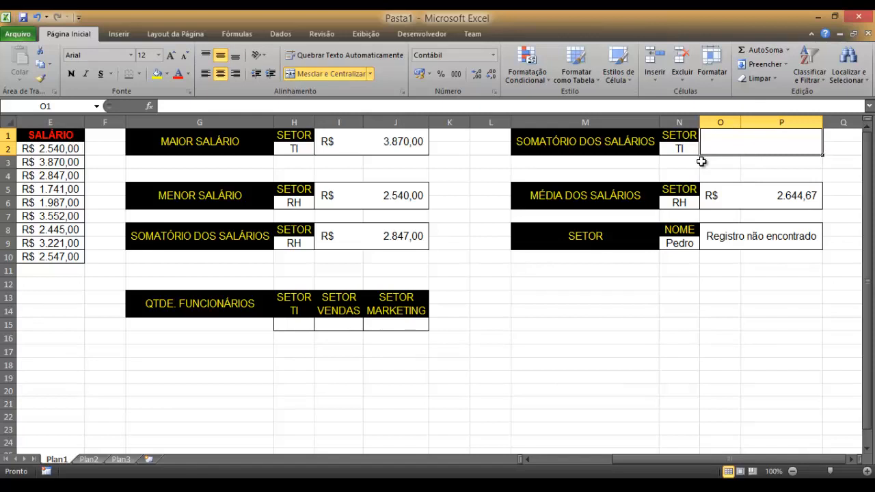
pyautogui.write('=bd')
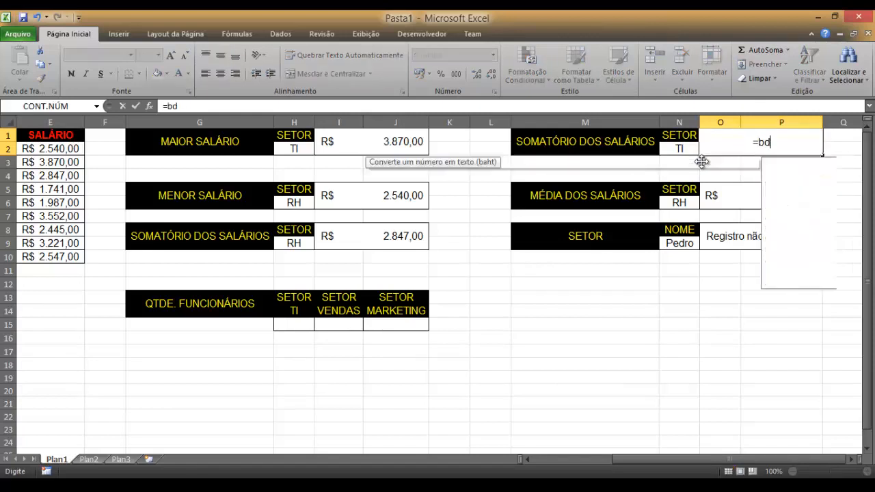
pyautogui.write('soma(base')
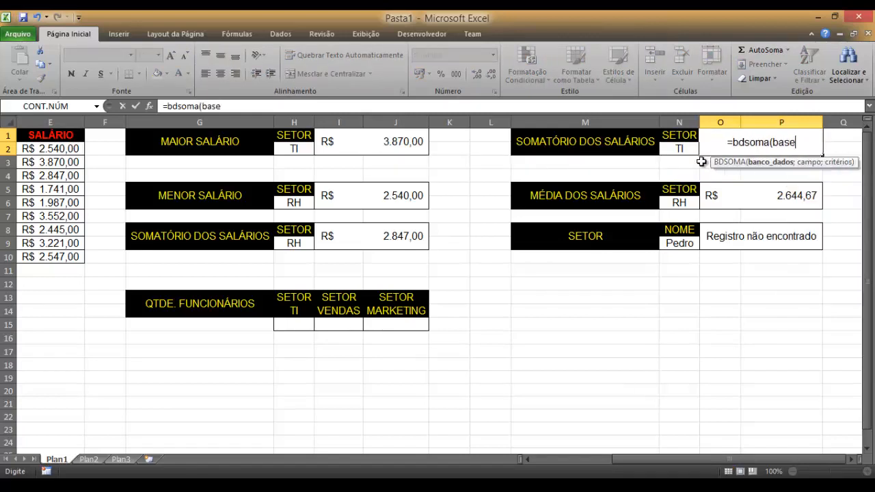
pyautogui.press('Tab')
pyautogui.write(';e1;')
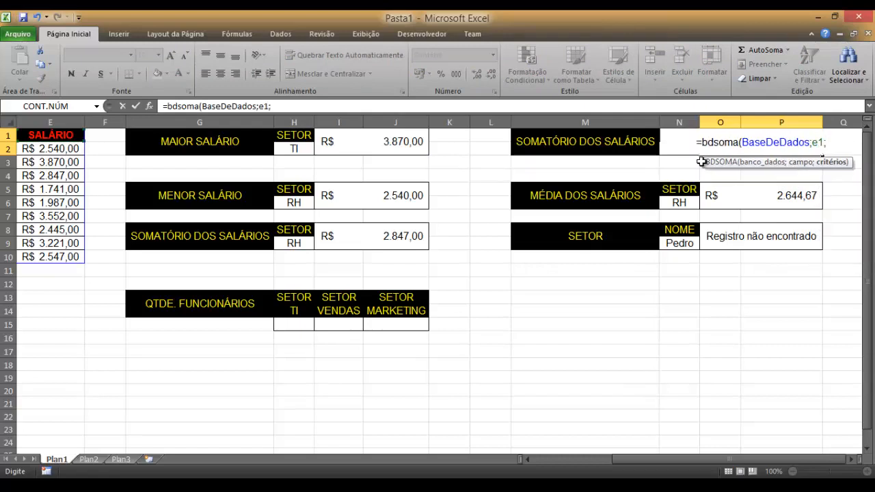
pyautogui.write('n1:n2')
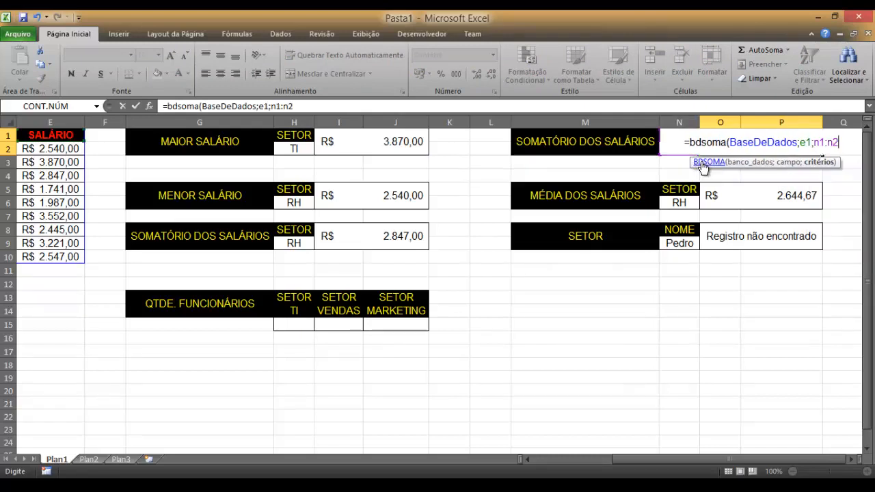
pyautogui.write(')')
pyautogui.press('Return')
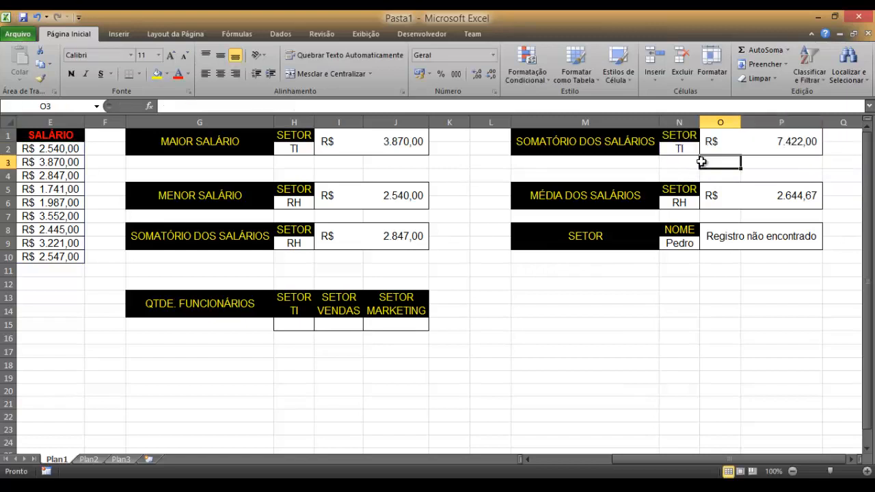
pyautogui.click(745, 151)
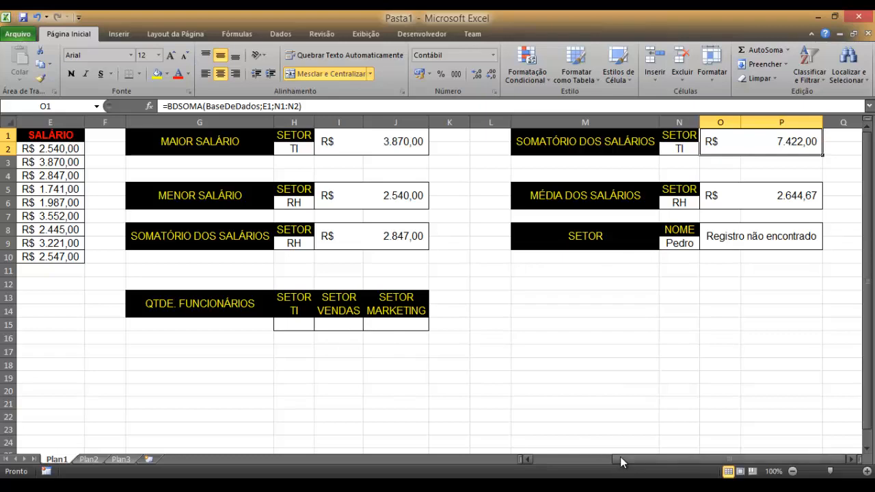
# Step: Enter =BDCONTAR(BaseDeDados;;H13:H14) in H15 to count the TI employees, and check it against the TI entries in the table
pyautogui.moveTo(620, 456); pyautogui.dragTo(573, 455)
pyautogui.click(516, 303)
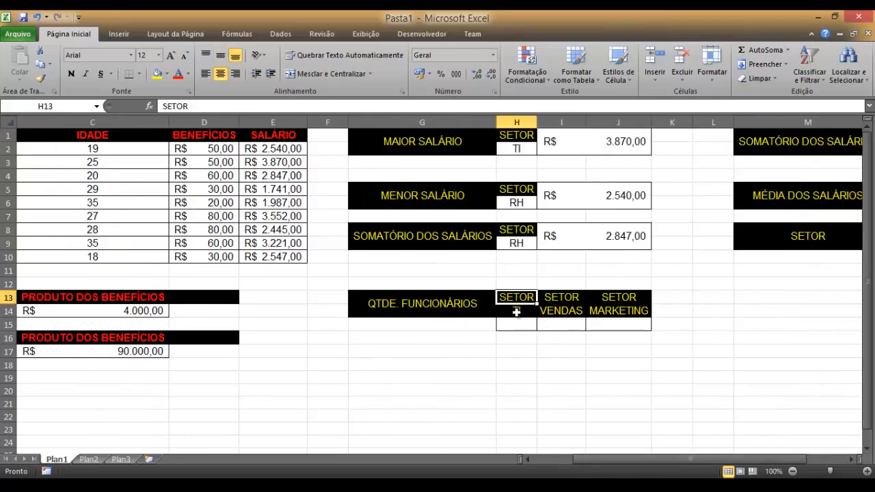
pyautogui.click(516, 312)
pyautogui.click(515, 325)
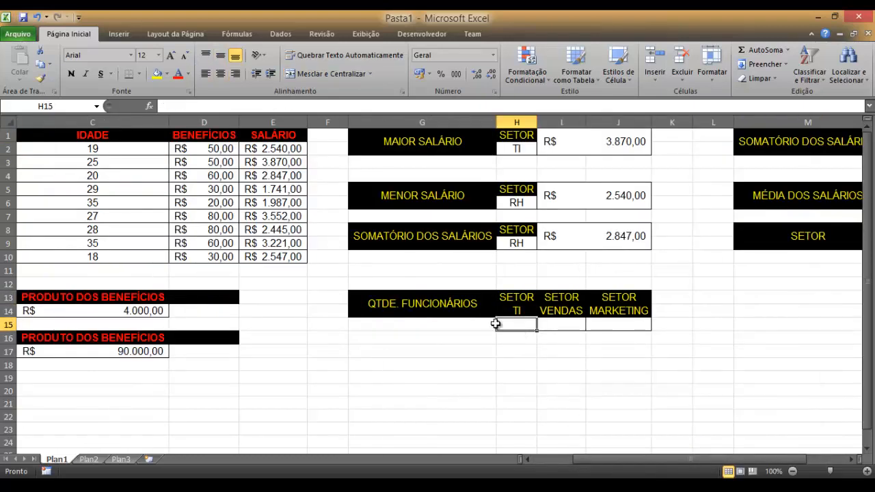
pyautogui.click(400, 302)
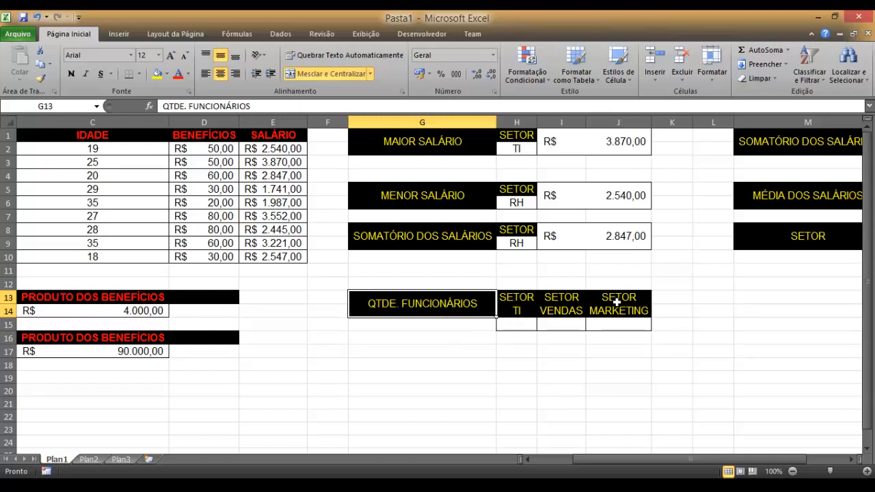
pyautogui.click(522, 326)
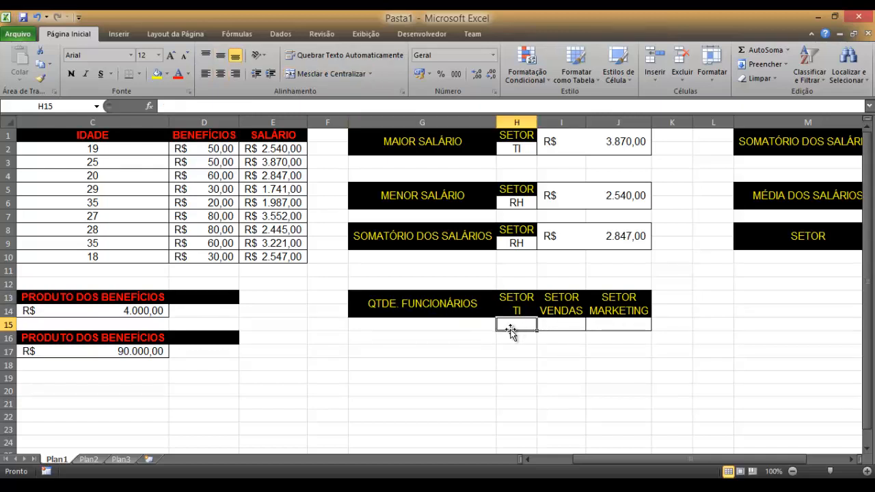
pyautogui.write('=BDC')
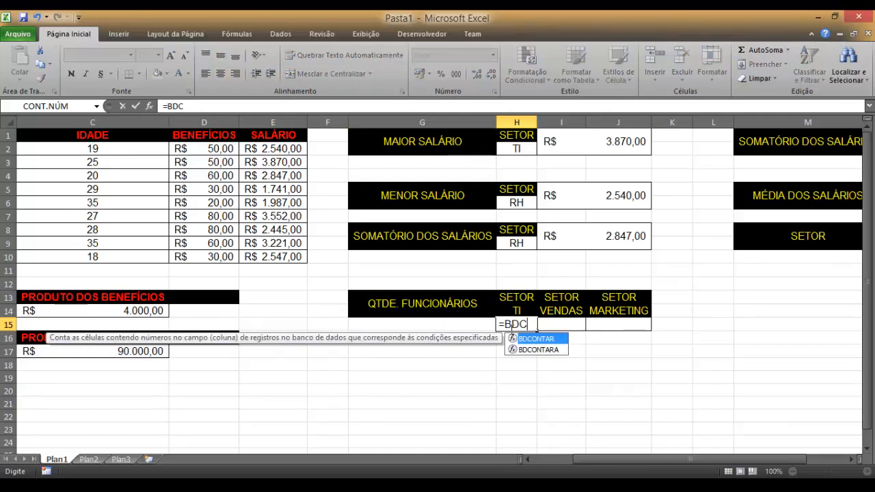
pyautogui.write('ONTAR(BaseDeDados;')
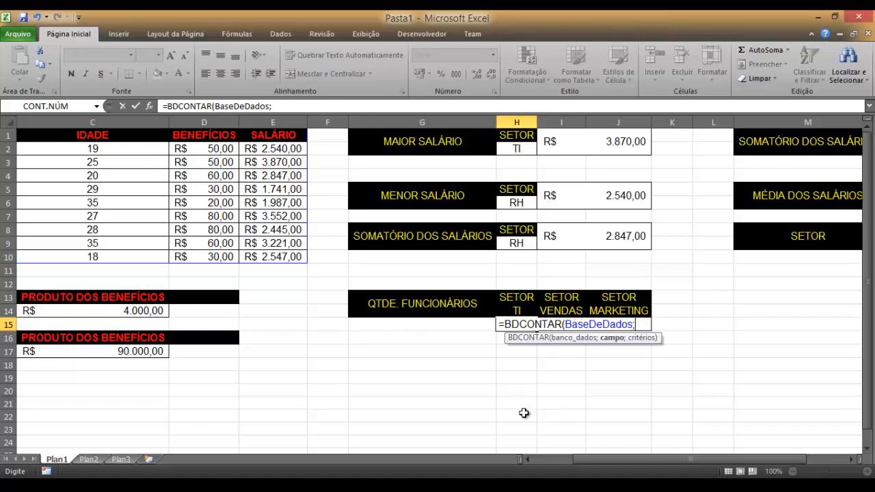
pyautogui.moveTo(600, 457); pyautogui.dragTo(557, 471)
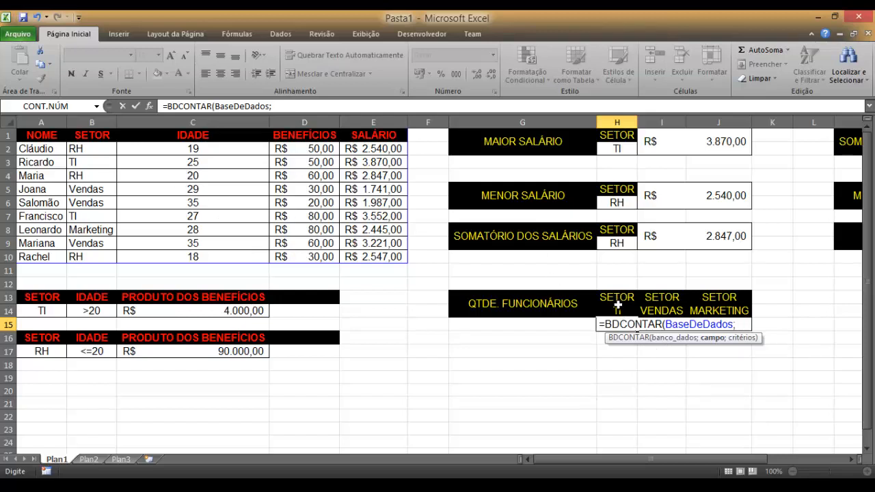
pyautogui.write(';')
pyautogui.moveTo(617, 301); pyautogui.dragTo(619, 310)
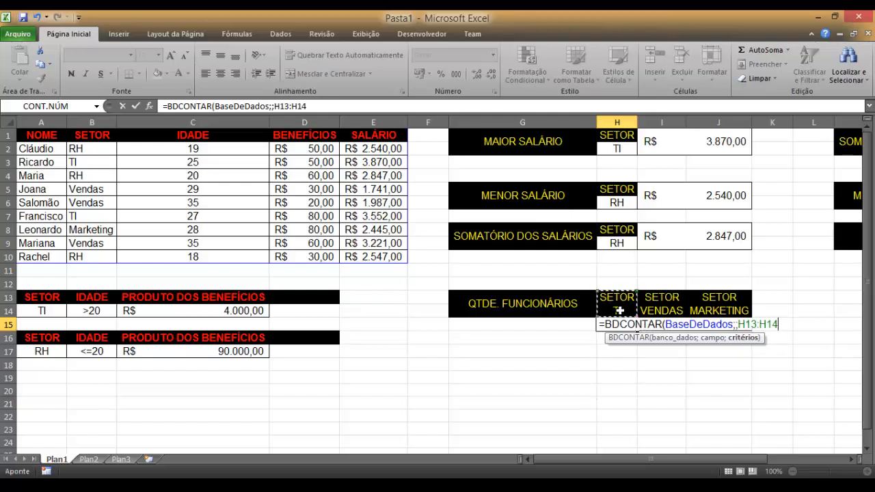
pyautogui.press('Return')
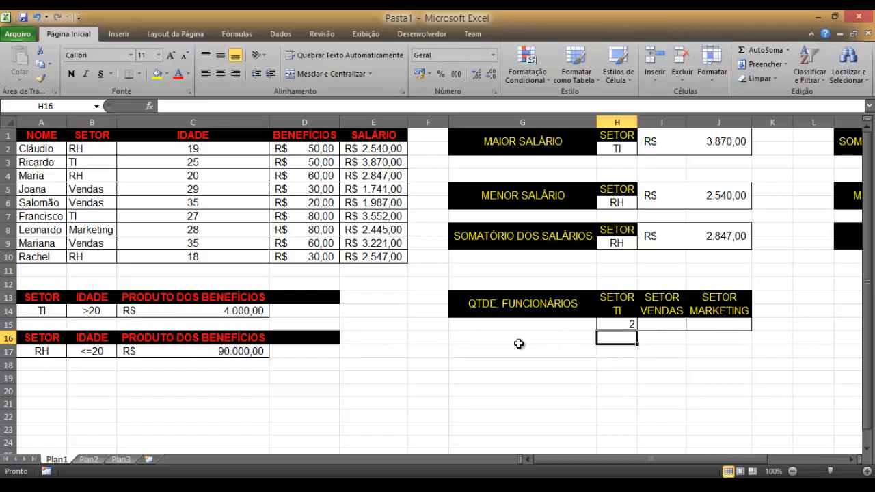
pyautogui.click(77, 164)
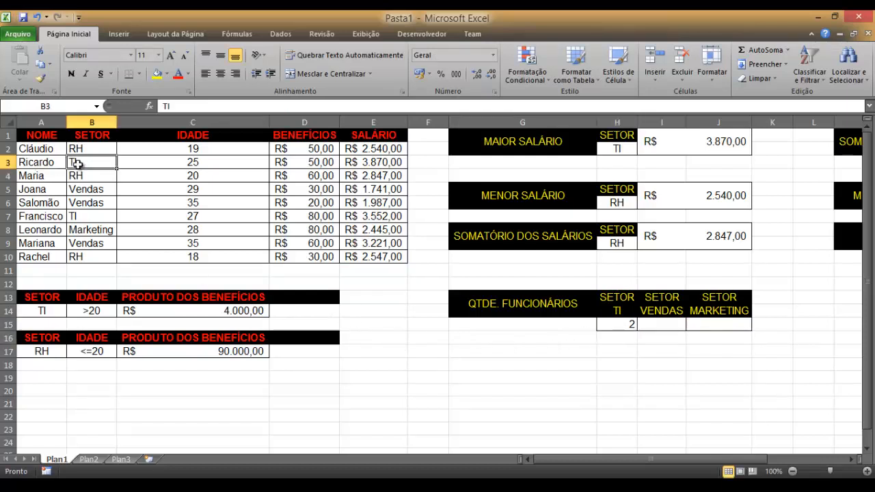
pyautogui.click(98, 218)
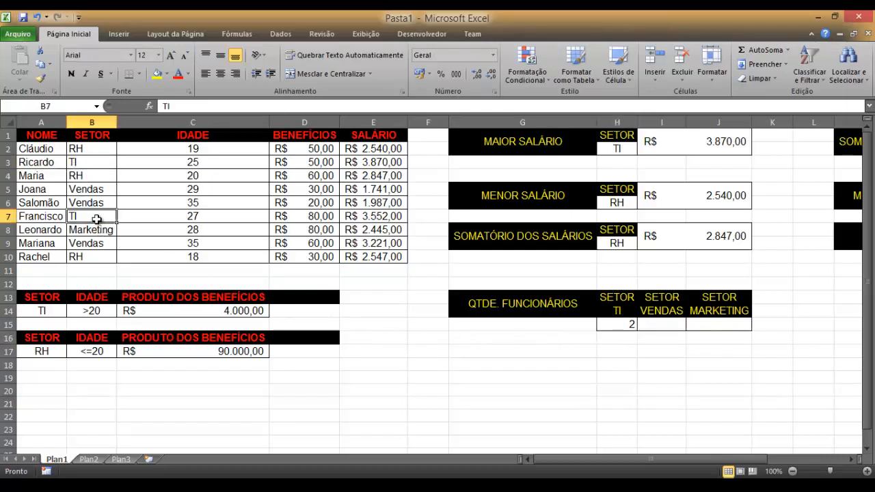
# Step: Enter =BDCONTAR(BaseDeDados;;I13:I14) in I15 to count the VENDAS employees, and check it against the Vendas entries in the table
pyautogui.click(660, 325)
pyautogui.write('=')
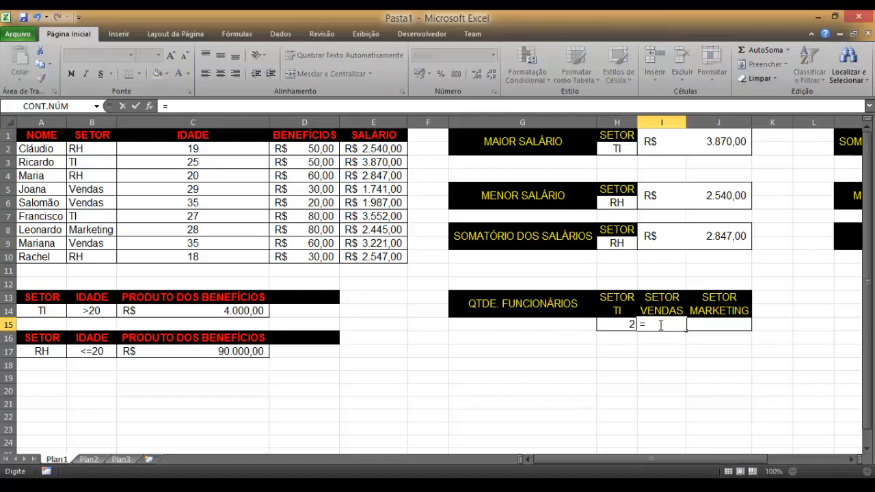
pyautogui.write('BDCON')
pyautogui.press('Tab')
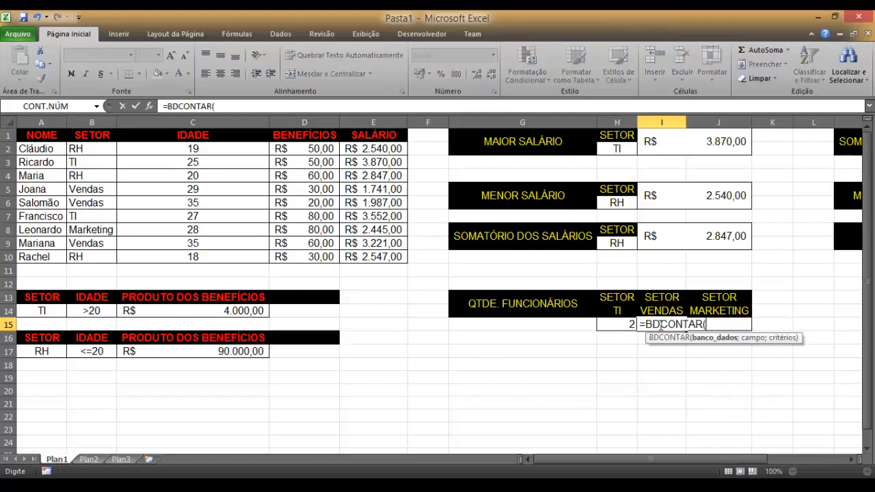
pyautogui.write('BASE')
pyautogui.press('Tab')
pyautogui.write(';')
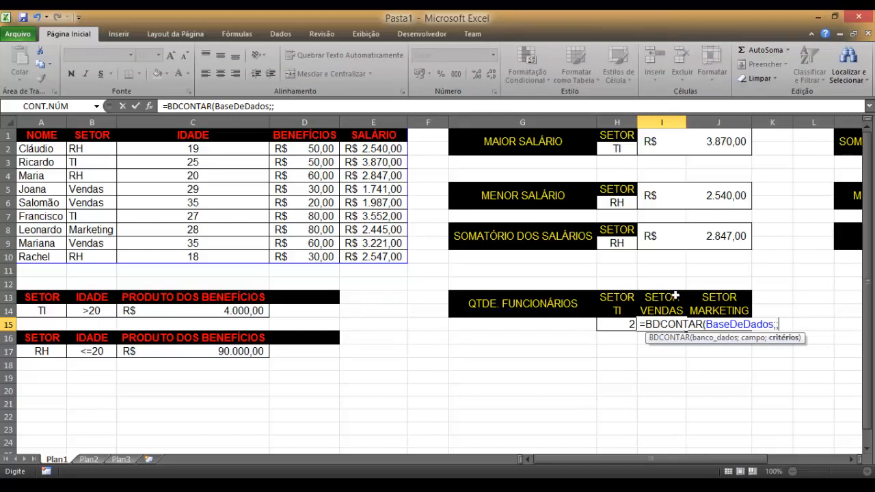
pyautogui.moveTo(675, 295); pyautogui.dragTo(669, 309)
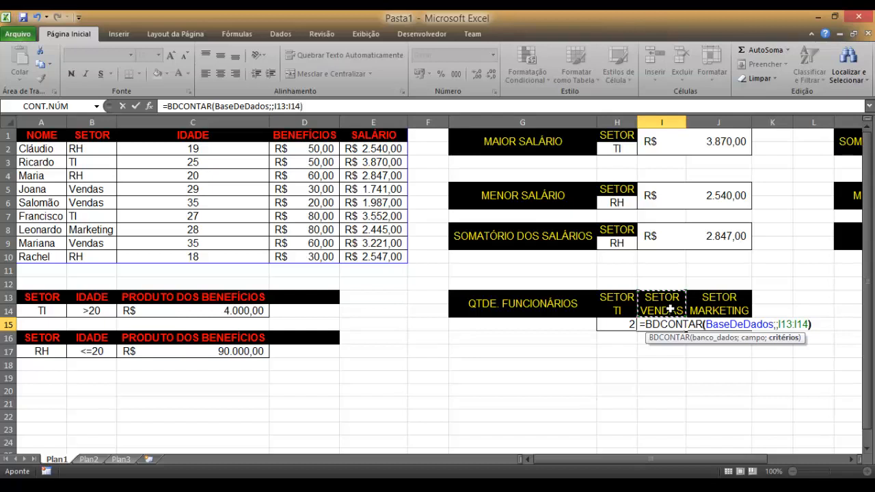
pyautogui.write(')')
pyautogui.press('Return')
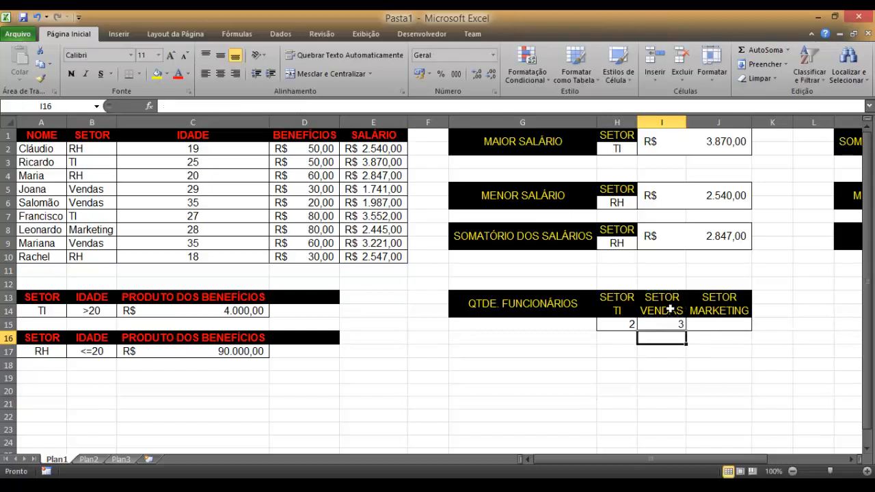
pyautogui.click(98, 189)
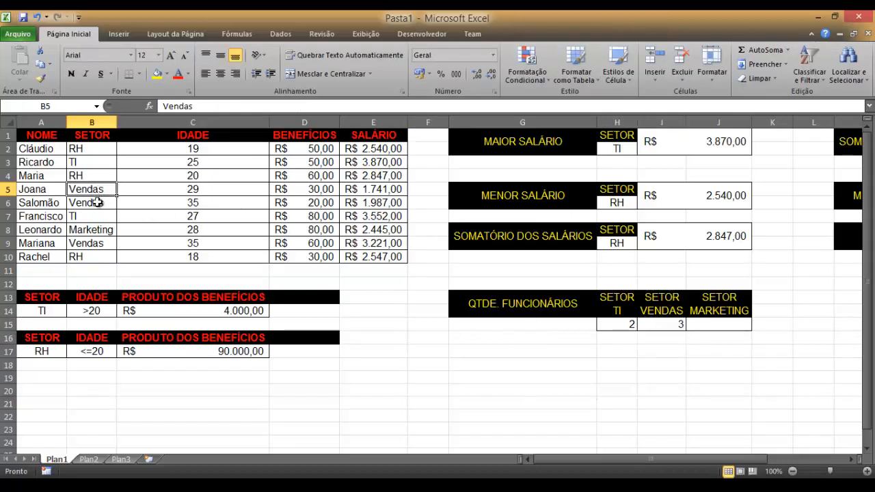
pyautogui.click(94, 243)
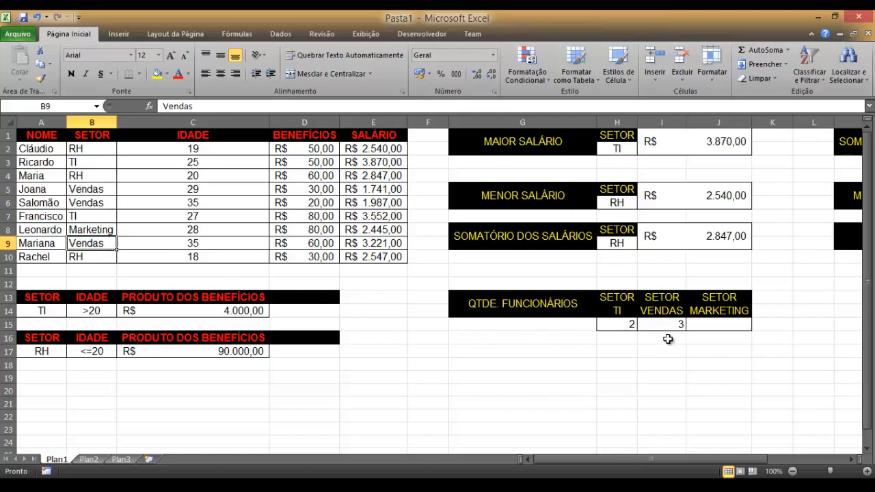
# Step: Enter =BDCONTAR(BaseDeDados;;J13:J14) in J15 to count the employees of the MARKETING sector
pyautogui.click(721, 327)
pyautogui.write('=BDCONTAR(BAS')
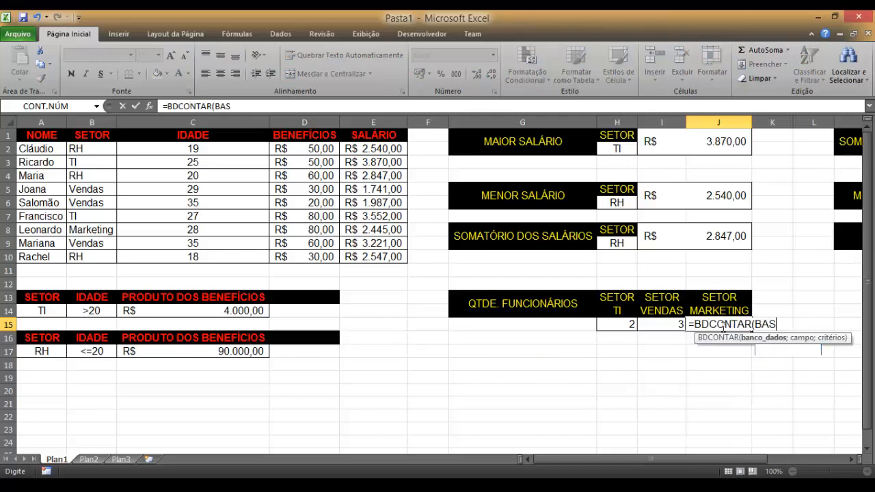
pyautogui.press('Tab')
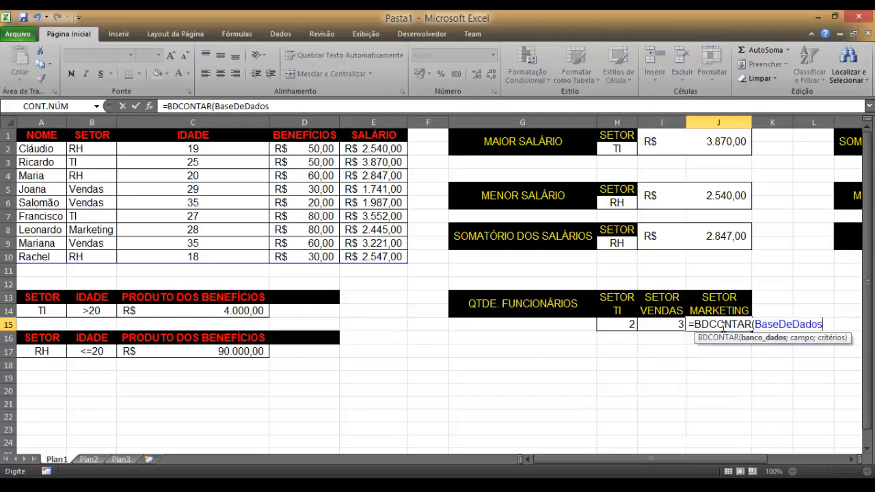
pyautogui.write(';;')
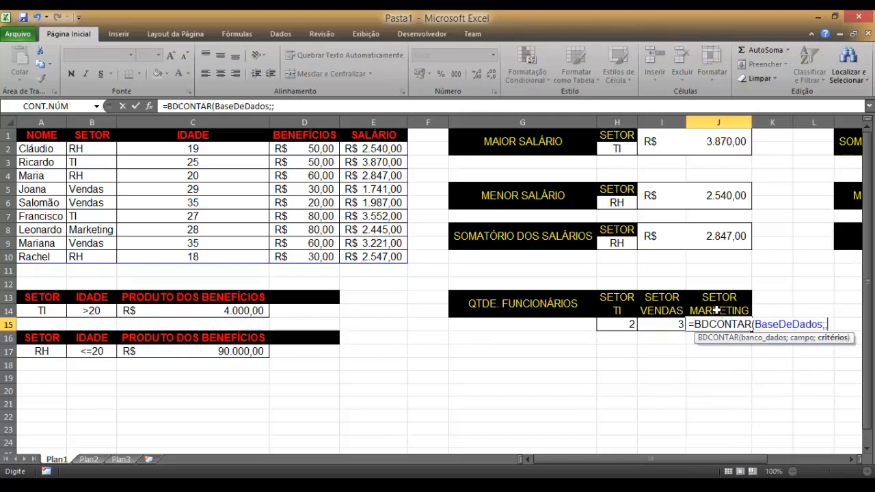
pyautogui.moveTo(714, 298); pyautogui.dragTo(714, 308)
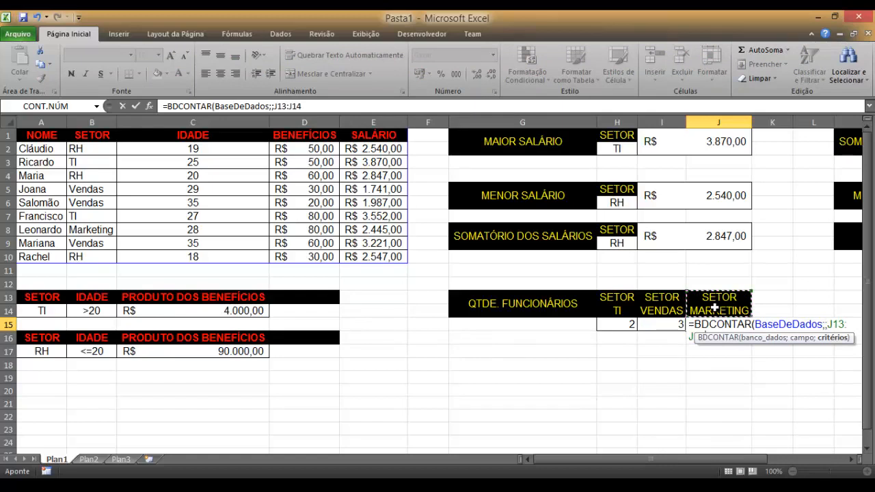
pyautogui.write(')')
pyautogui.press('Return')
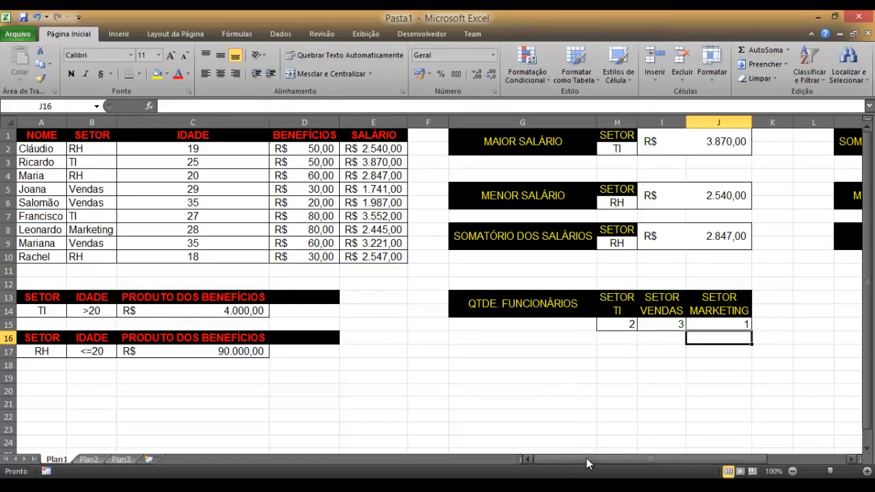
# Step: Review the formulas behind the MARKETING employee count, the MENOR SALÁRIO result and the SETOR lookup without changing them
pyautogui.moveTo(586, 459)
pyautogui.mouseDown()
pyautogui.moveTo(669, 456)
pyautogui.moveTo(589, 454)
pyautogui.mouseUp()
pyautogui.click(410, 382)
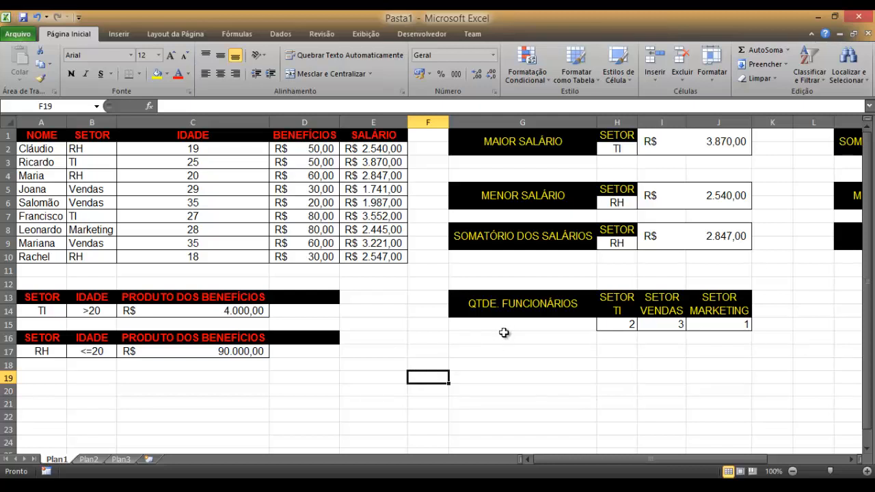
pyautogui.click(702, 329)
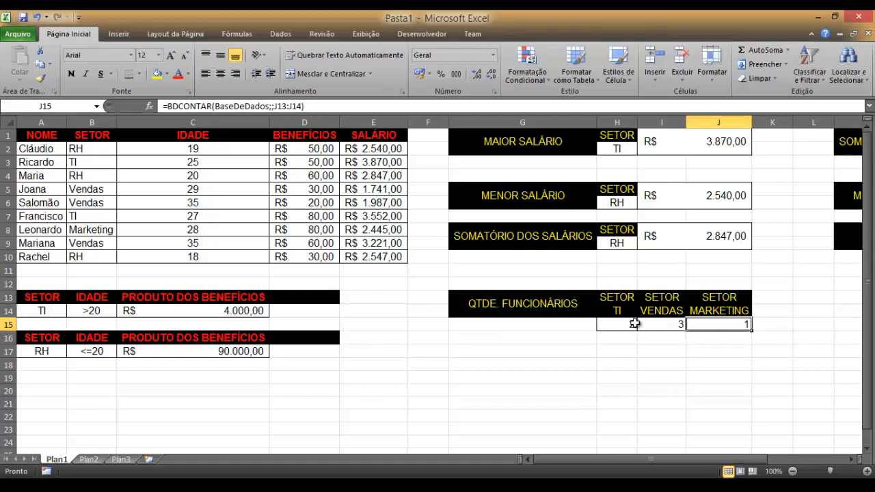
pyautogui.click(677, 202)
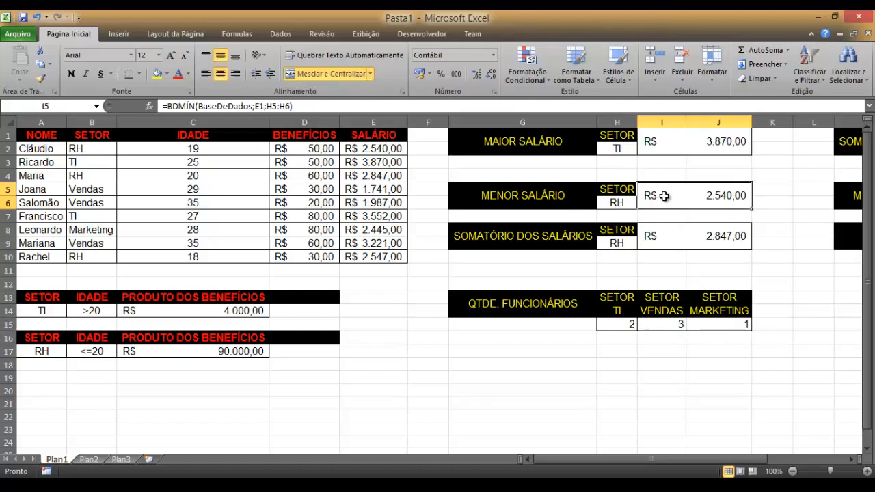
pyautogui.doubleClick(670, 198)
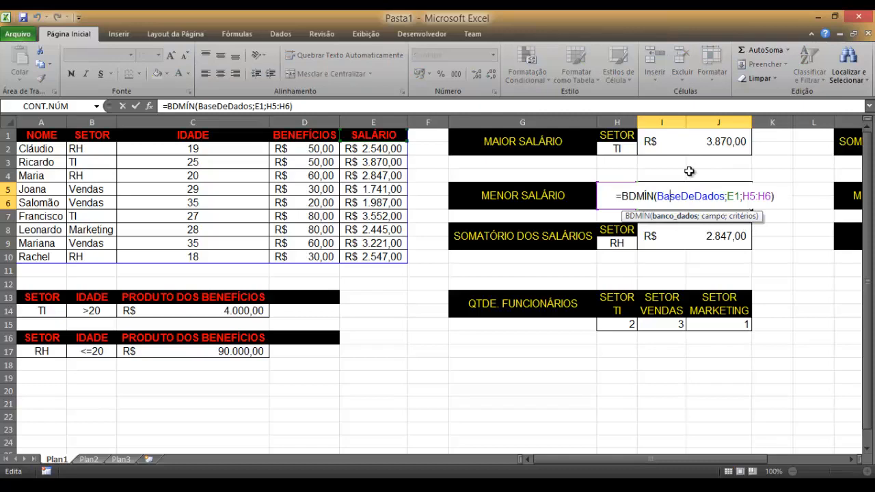
pyautogui.press('Escape')
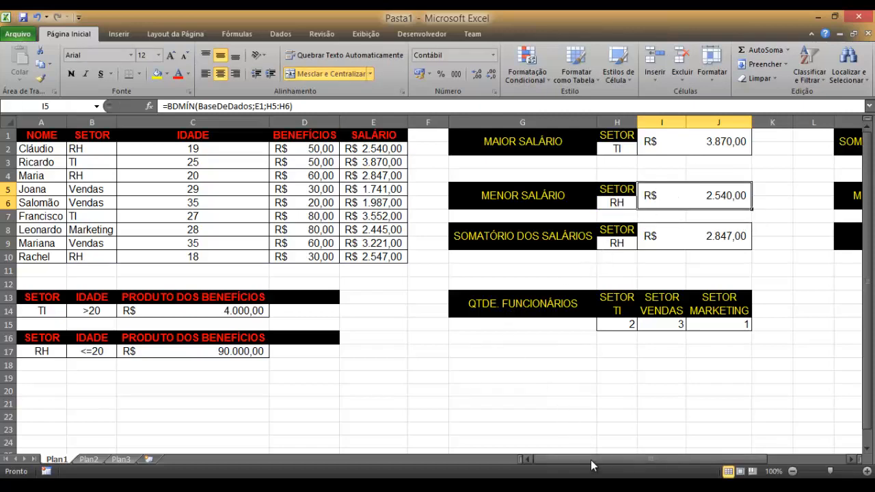
pyautogui.moveTo(596, 461); pyautogui.dragTo(669, 456)
pyautogui.click(723, 239)
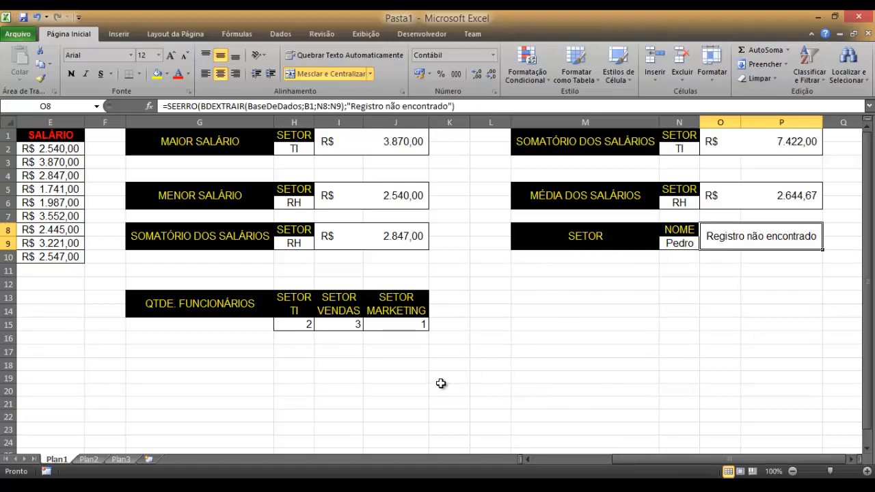
pyautogui.click(590, 457)
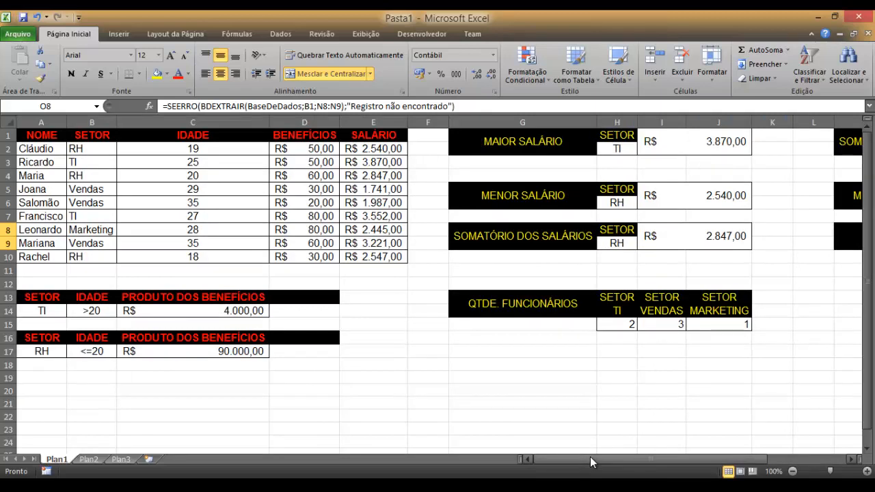